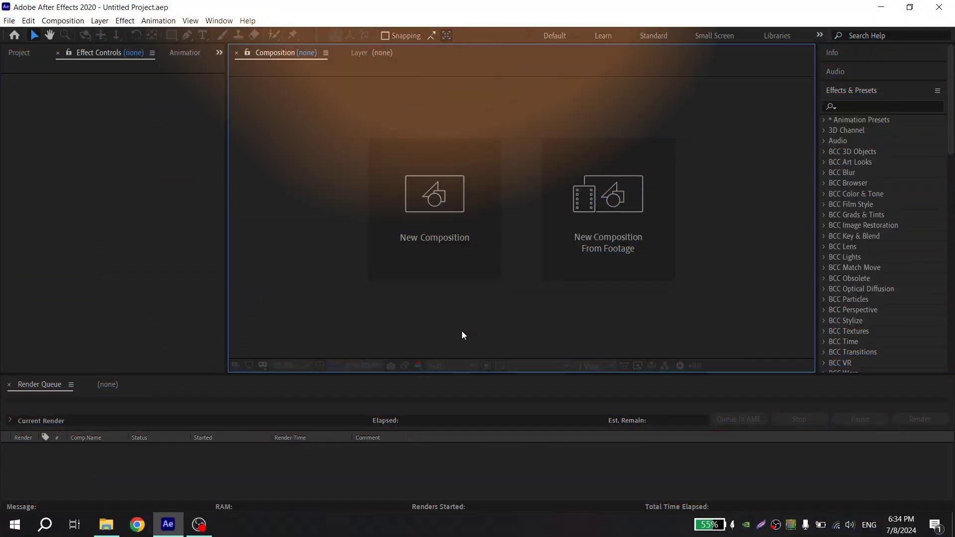
Create a 1440 x 1600 px composition at 60 frames per second and add a text layer reading "example".
left_click(449, 238)
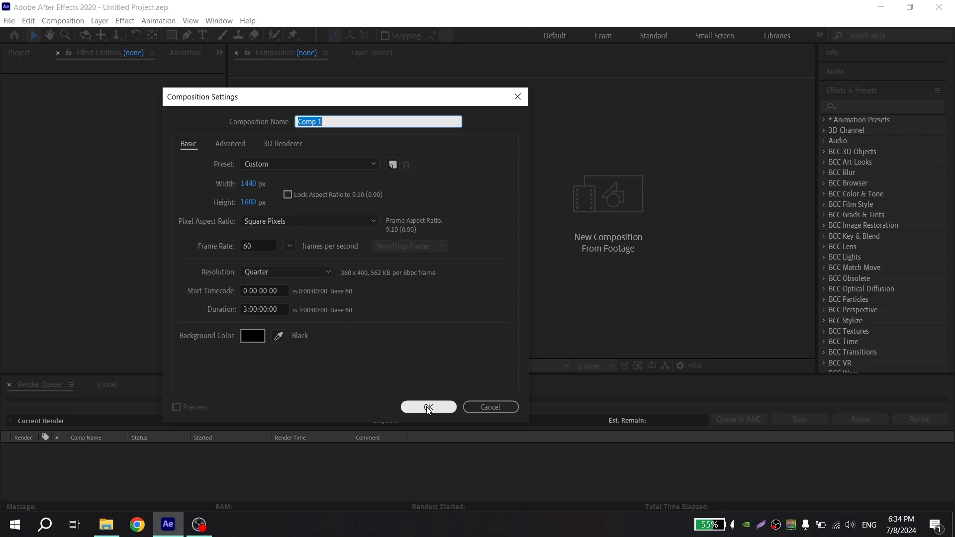
left_click(443, 406)
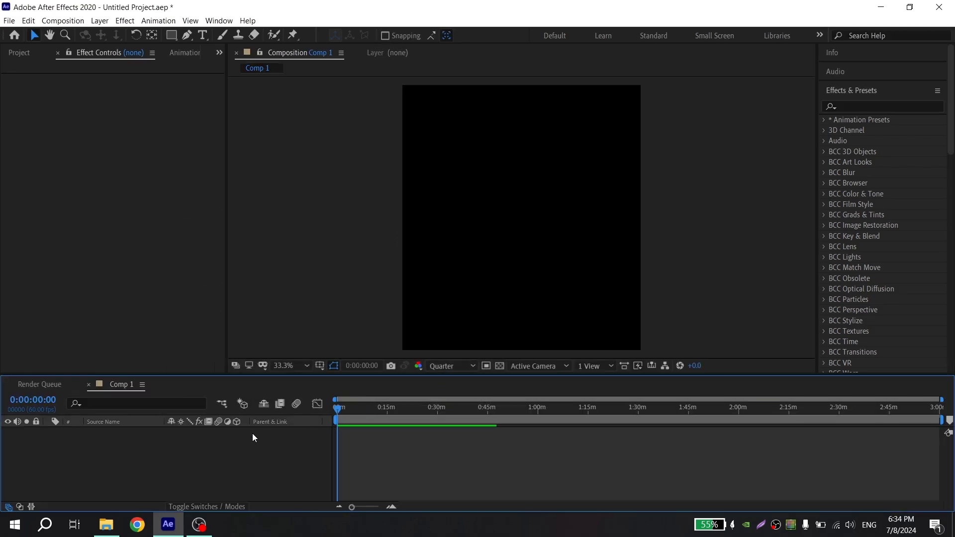
right_click(192, 437)
left_click(158, 434)
right_click(137, 436)
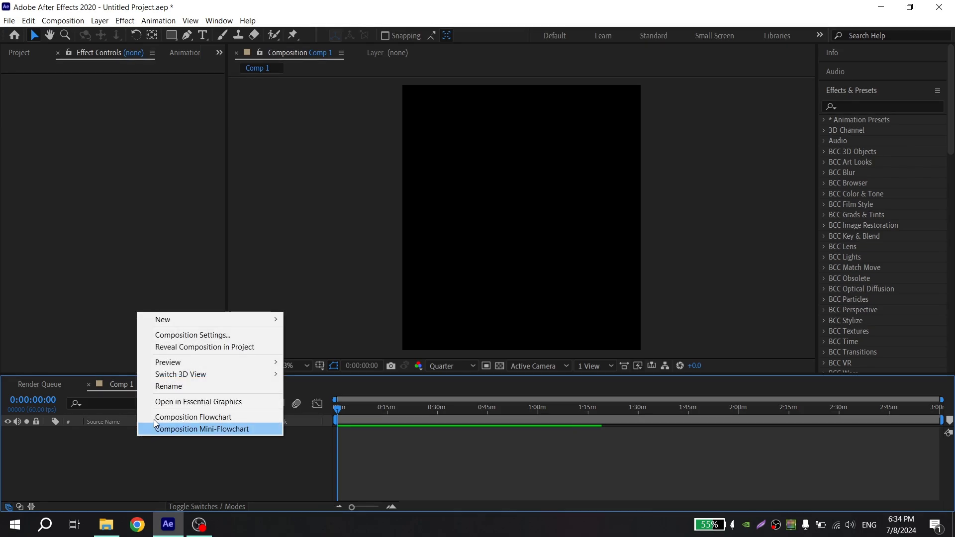
mouse_move(178, 320)
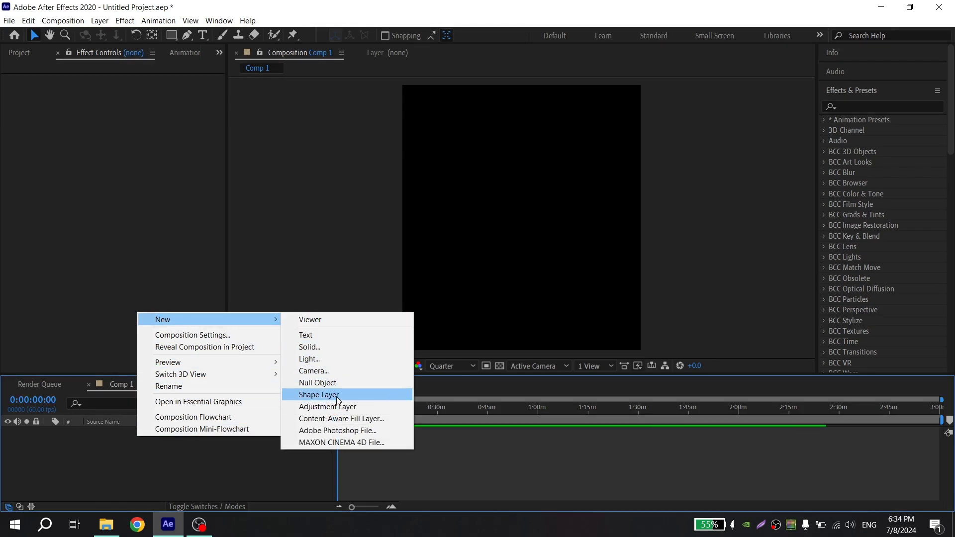
left_click(309, 334)
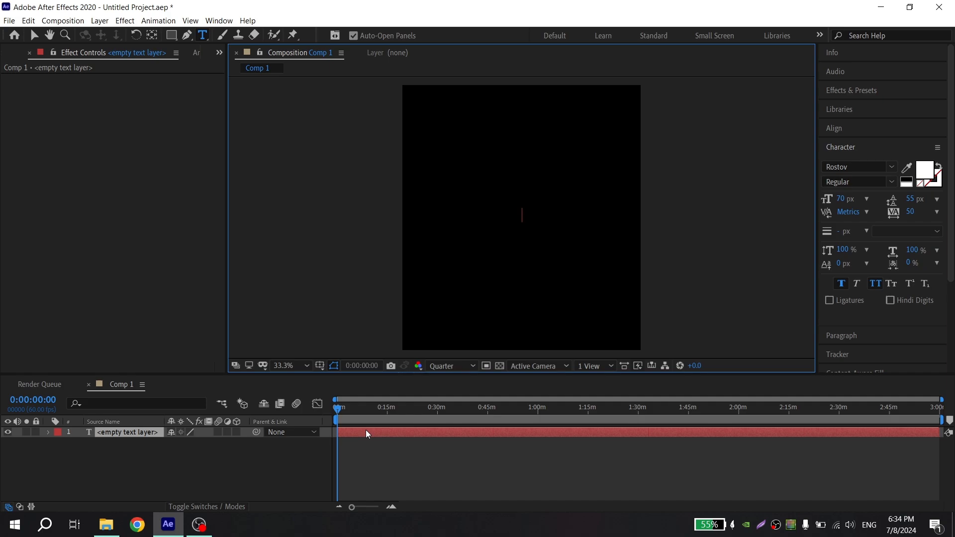
type("example")
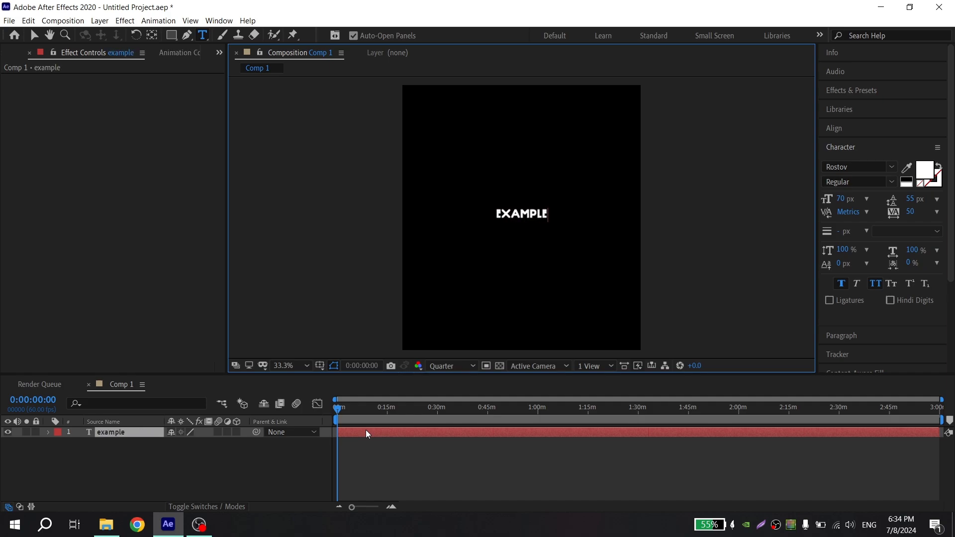
Set the example text's font to Sylfaen and its size to 105 px.
left_click(366, 431)
left_click(893, 167)
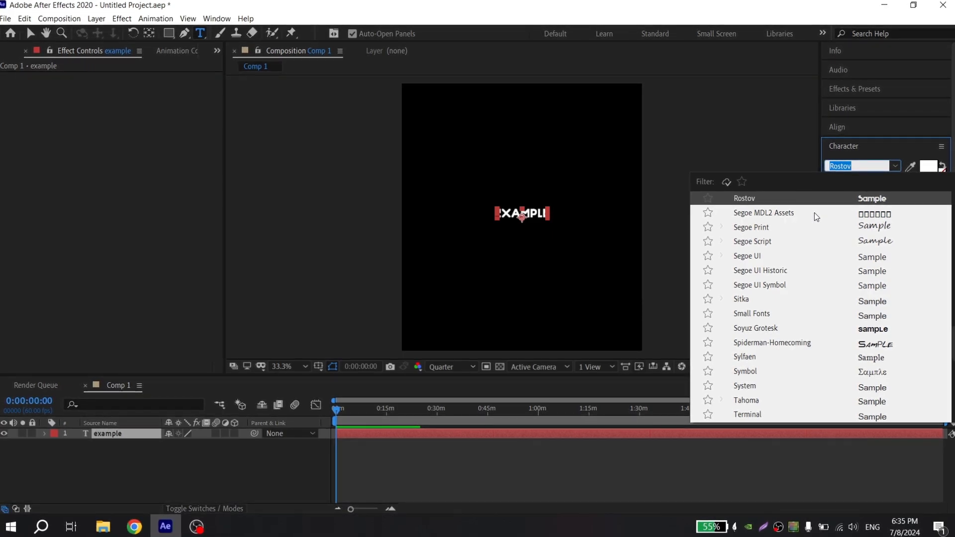
type("sylf")
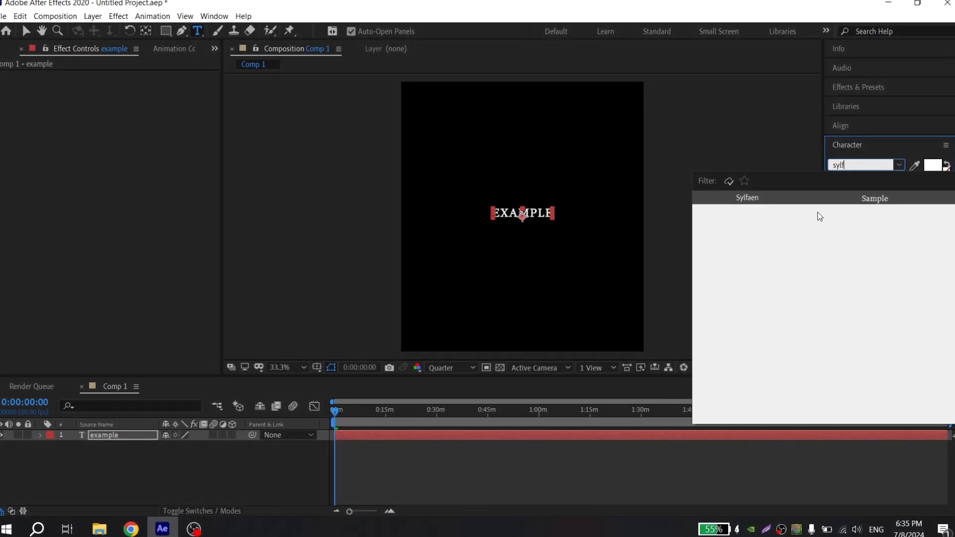
left_click(763, 198)
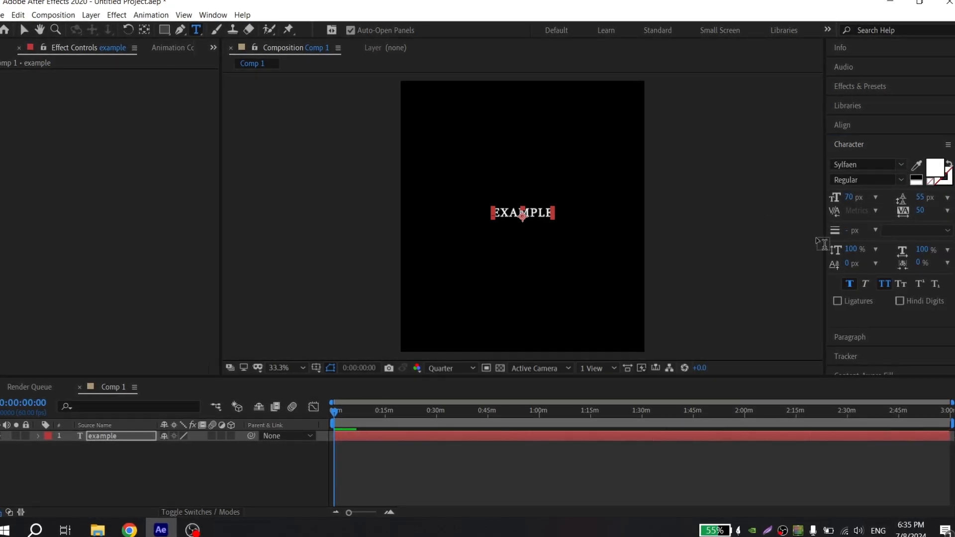
left_click_drag(850, 196, 874, 197)
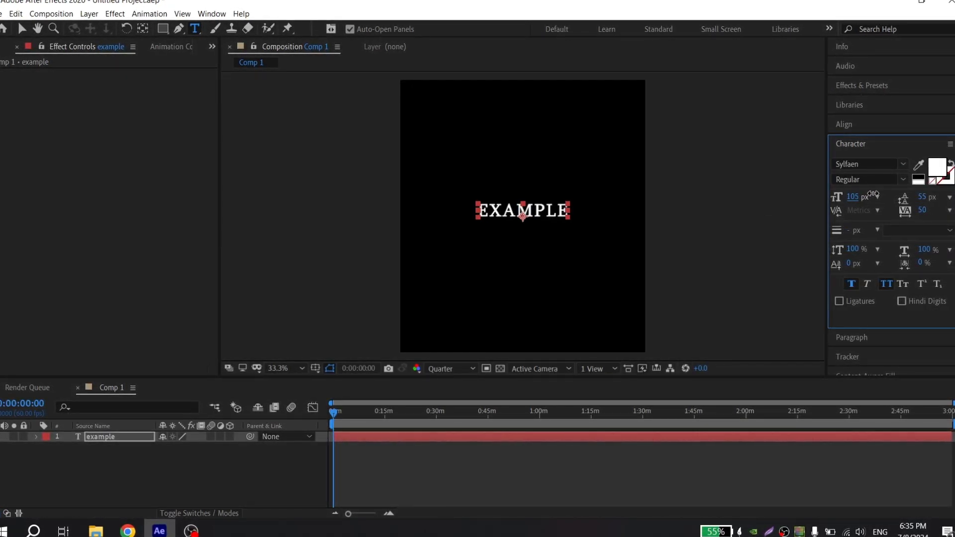
Centre the text layer in the composition and set its tracking to 200.
left_click(848, 125)
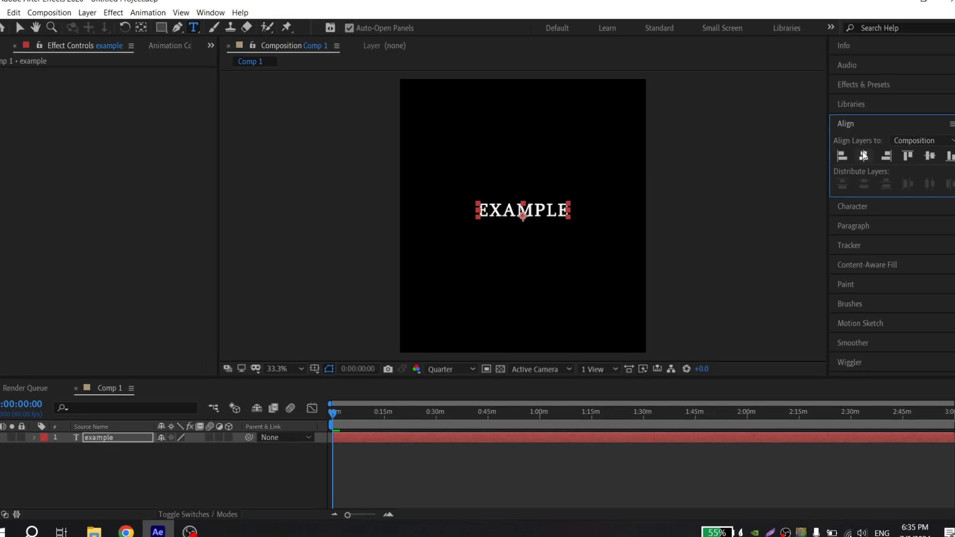
left_click(849, 124)
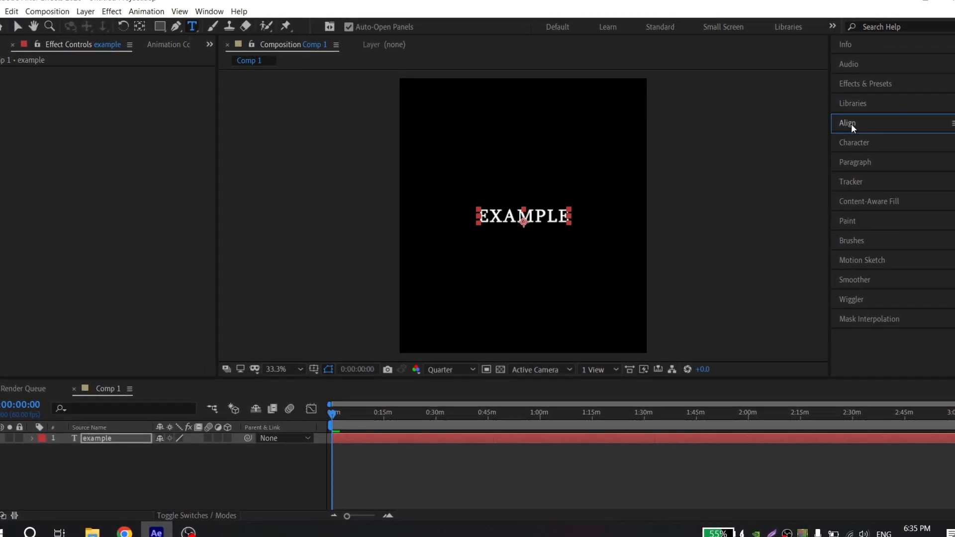
left_click(860, 141)
left_click(926, 210)
type("200")
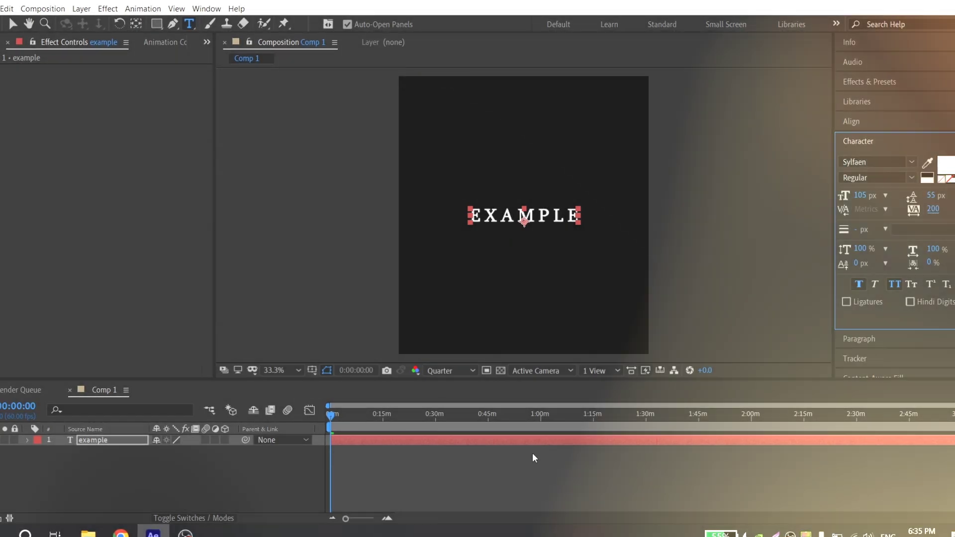
Enable motion blur for the example text layer and for the composition.
left_click(475, 483)
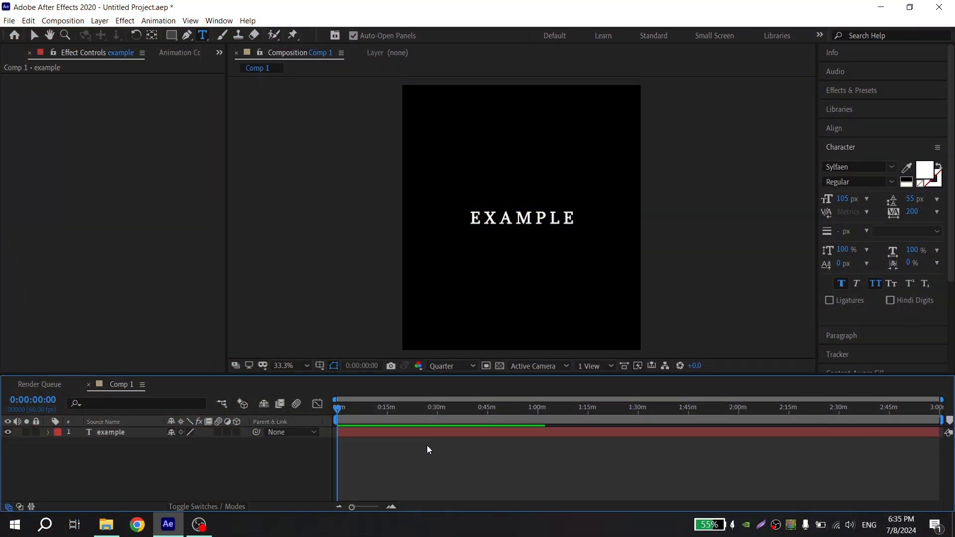
left_click(350, 435)
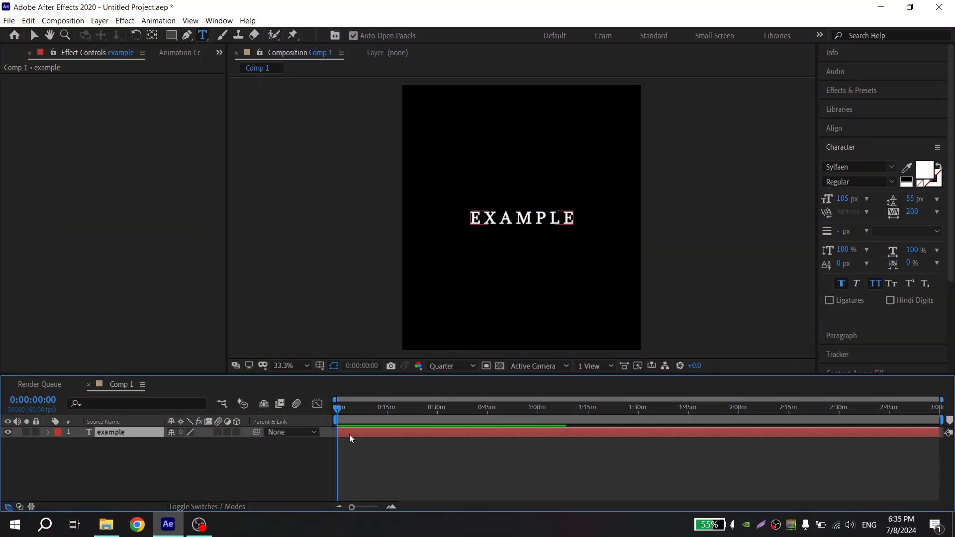
left_click(218, 432)
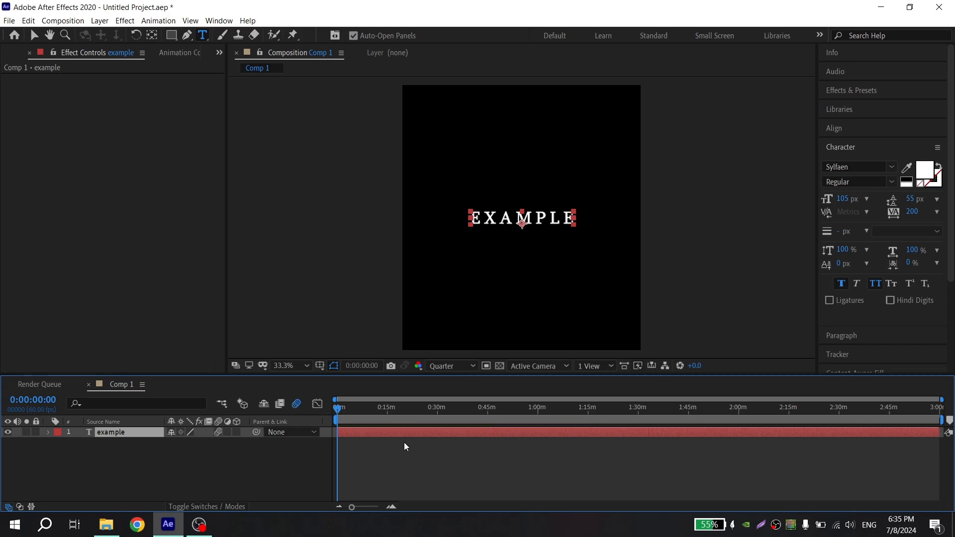
Add a composition-sized solid layer in black, color 000000.
right_click(168, 449)
mouse_move(236, 333)
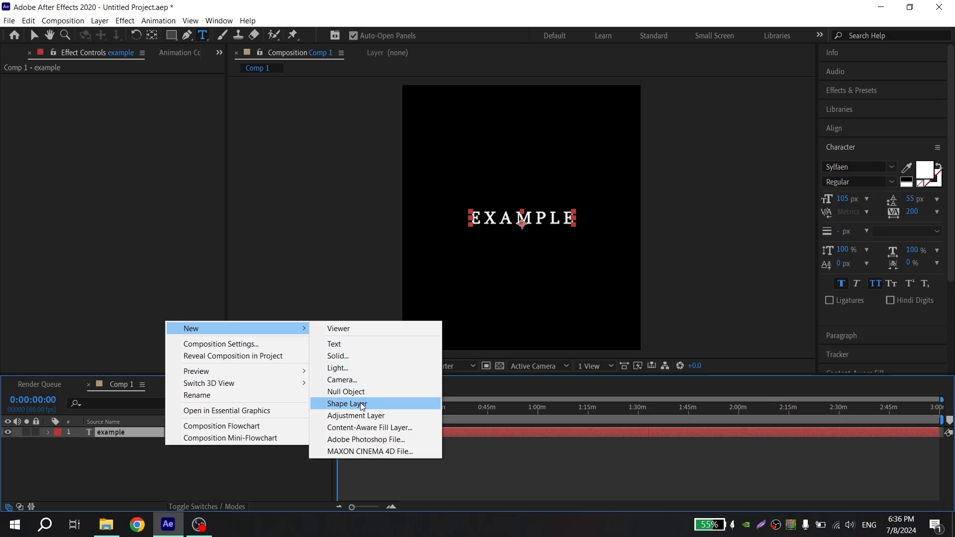
left_click(339, 356)
left_click(468, 335)
type("000000")
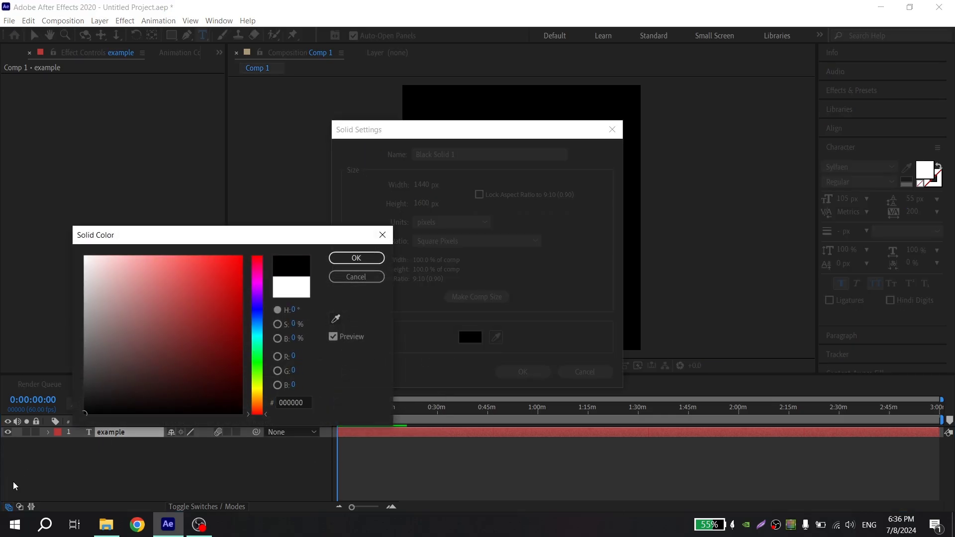
left_click(356, 257)
left_click(522, 371)
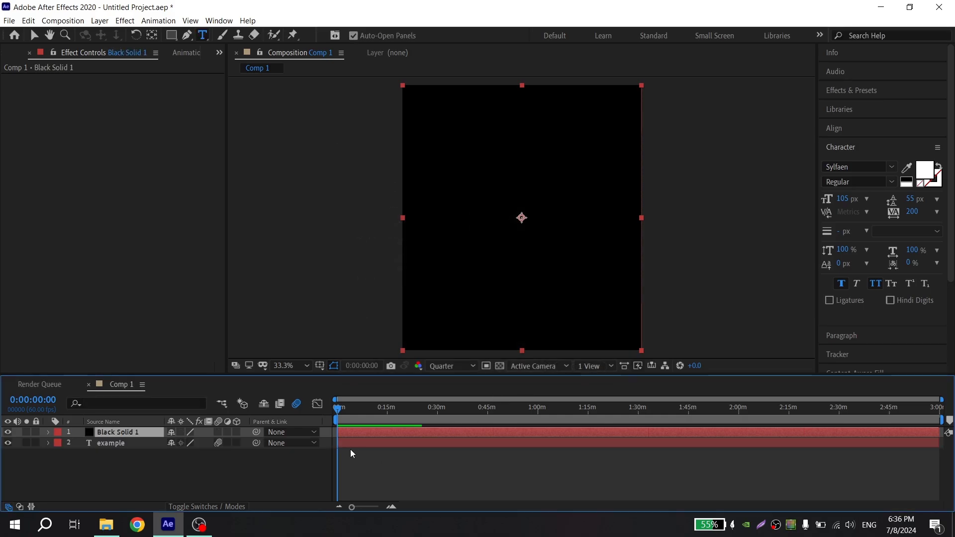
Apply the Video Copilot Element effect to the black solid and hide the example text layer.
left_click(898, 93)
left_click(846, 107)
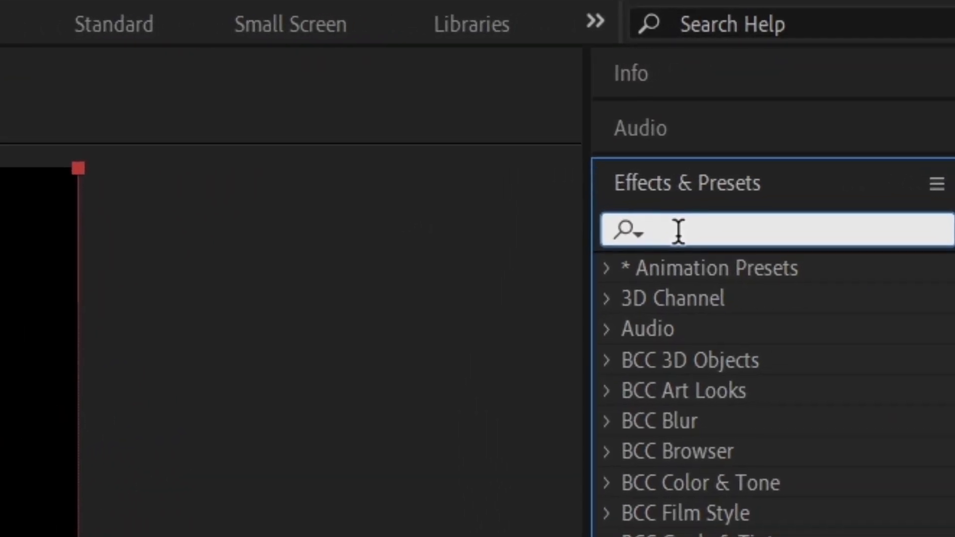
type("eleme")
left_click_drag(718, 302, 374, 431)
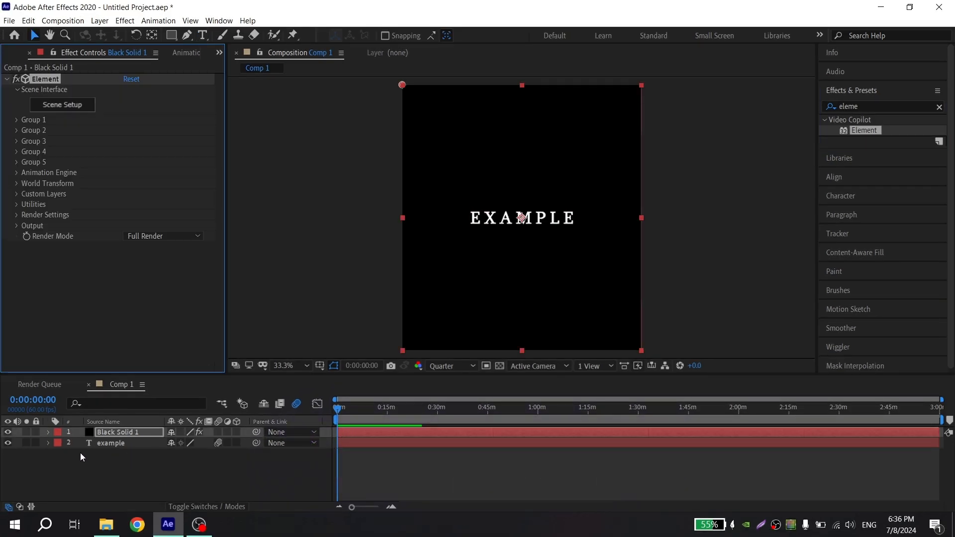
left_click(8, 443)
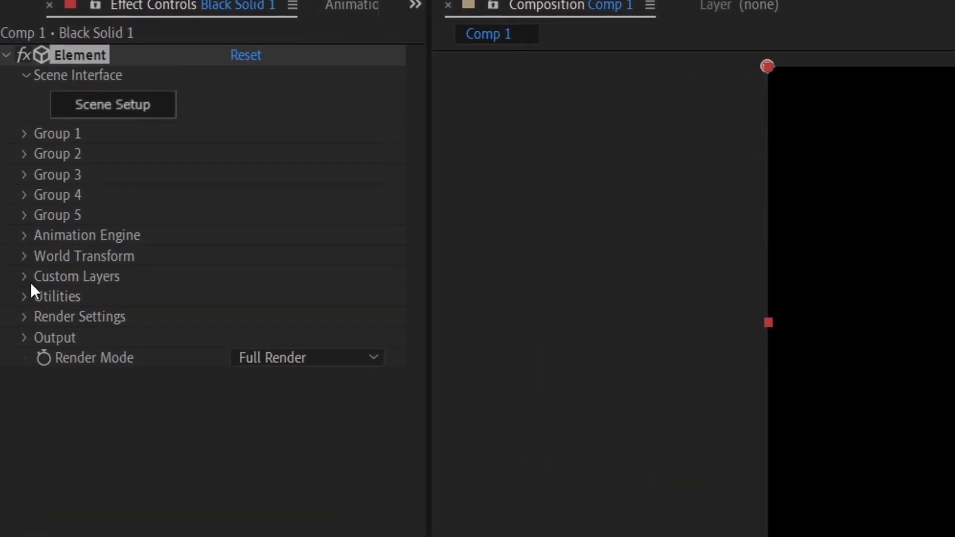
Assign the example text layer as Path Layer 1 in Element's Custom Text and Masks settings.
left_click(24, 276)
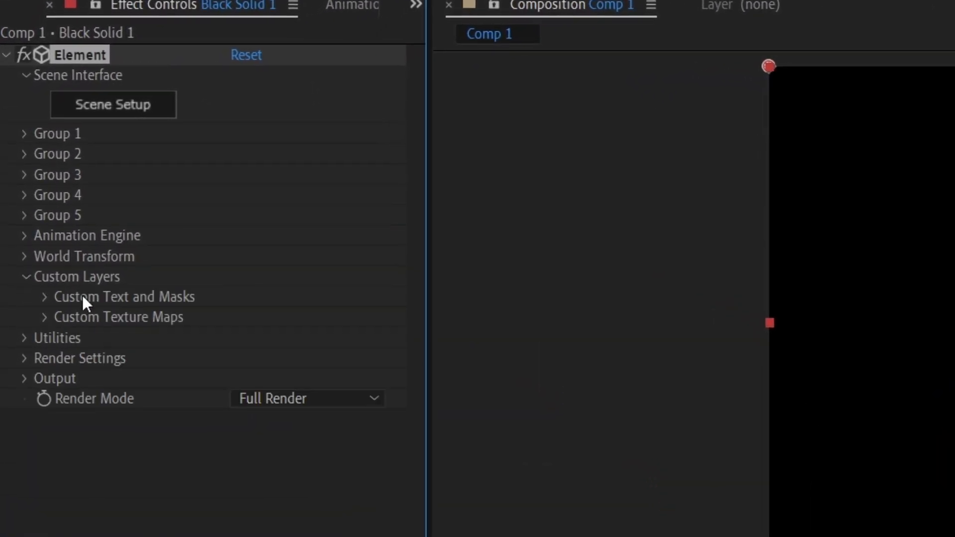
left_click(46, 297)
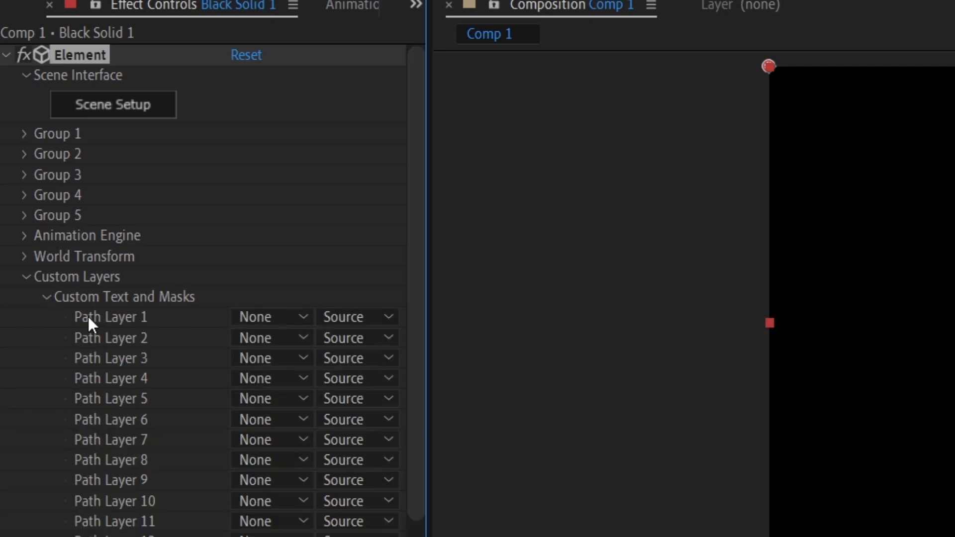
left_click(260, 317)
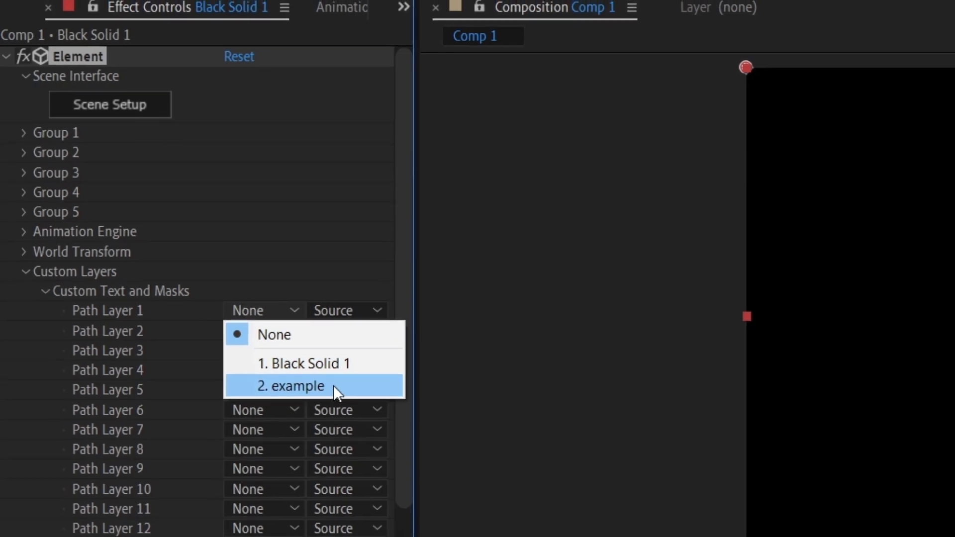
left_click(313, 394)
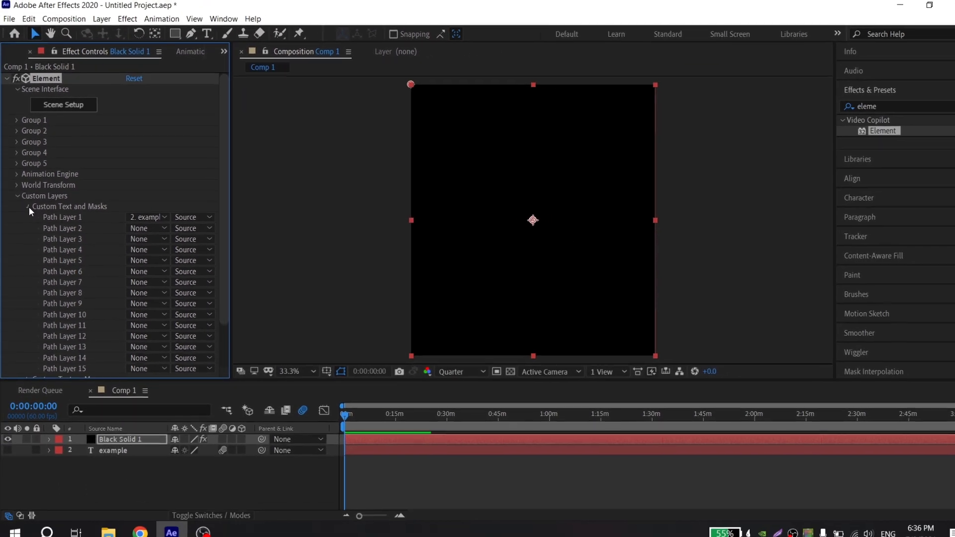
left_click(18, 196)
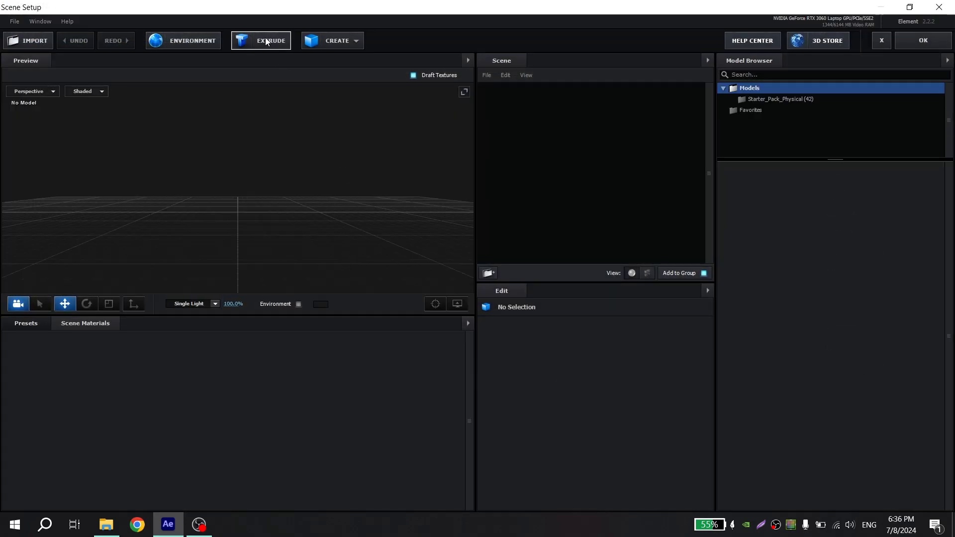
Extrude the custom text path into a 3D model in Element's Scene Setup and disable Draft Textures in the preview.
left_click(264, 41)
left_click_drag(298, 155, 322, 181)
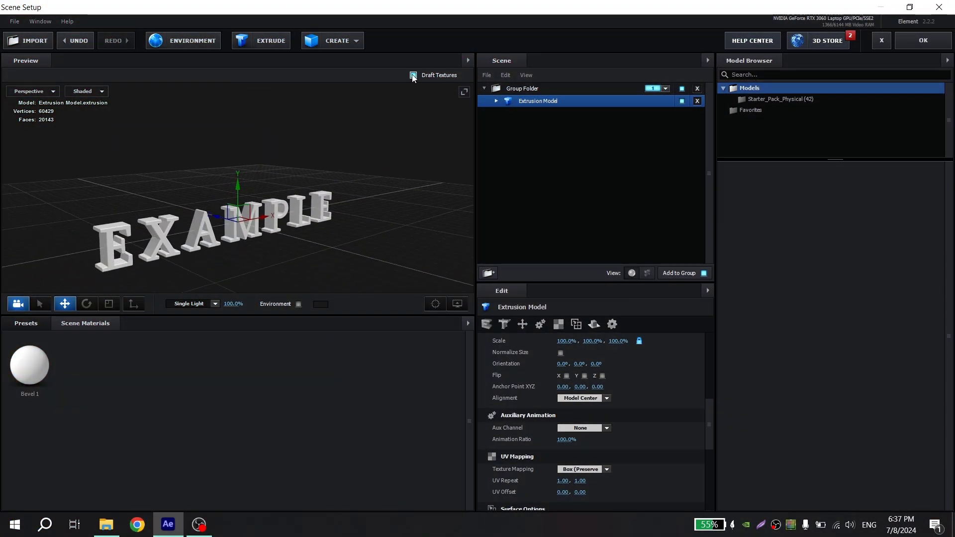
left_click(413, 75)
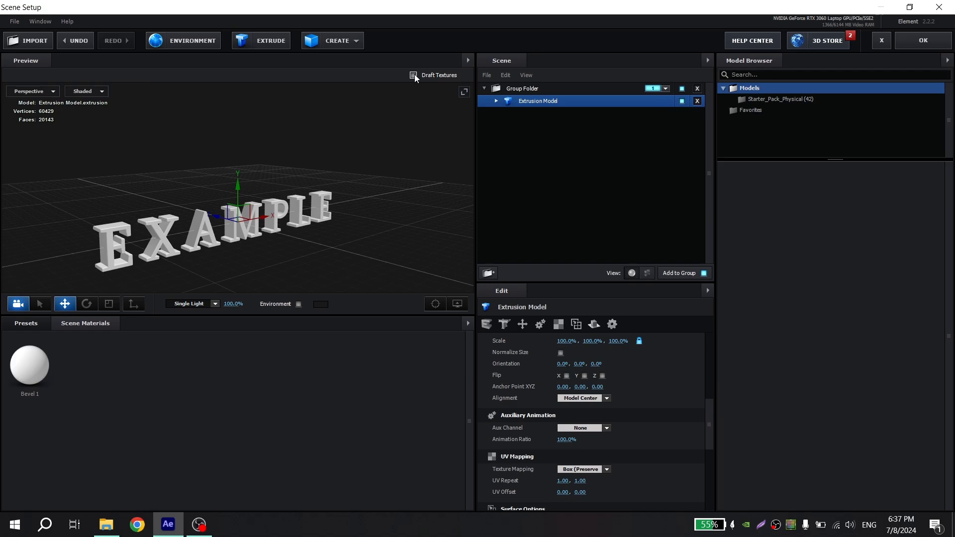
left_click_drag(368, 105, 324, 174)
Set the extrusion model's UV Repeat to 2.00 in both directions.
scroll(490, 435, "down", 1)
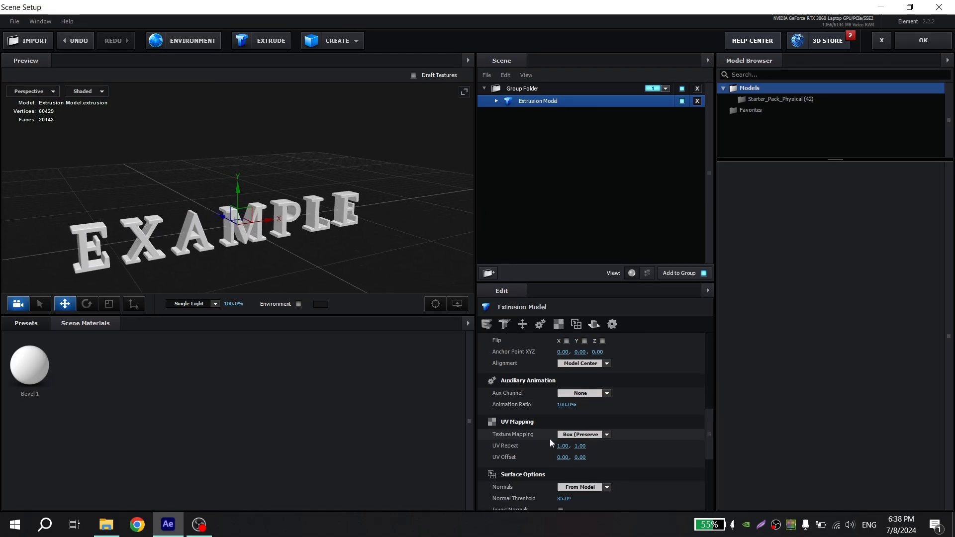
mouse_move(709, 435)
left_mouse_down()
mouse_move(714, 371)
mouse_move(706, 446)
mouse_move(706, 437)
left_mouse_up()
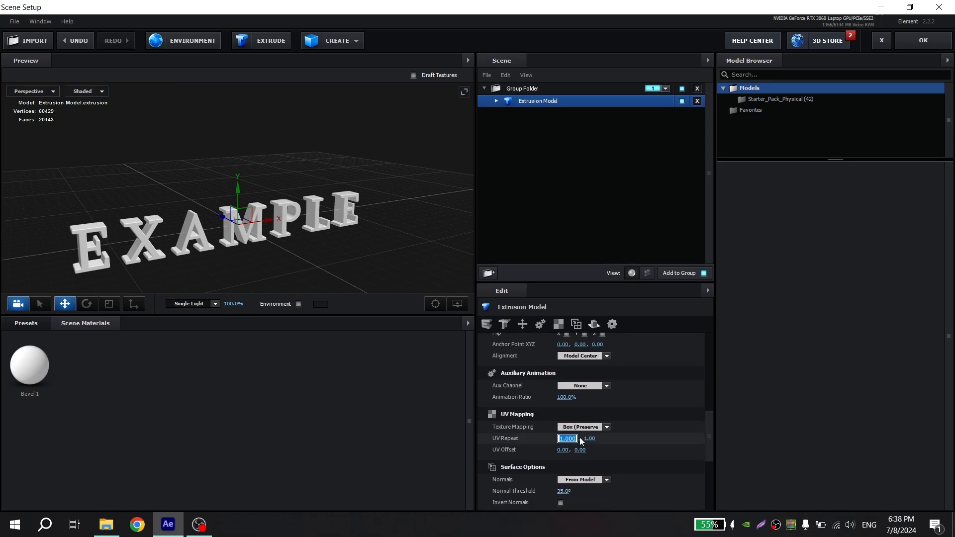
type("2")
left_click(580, 438)
type("2")
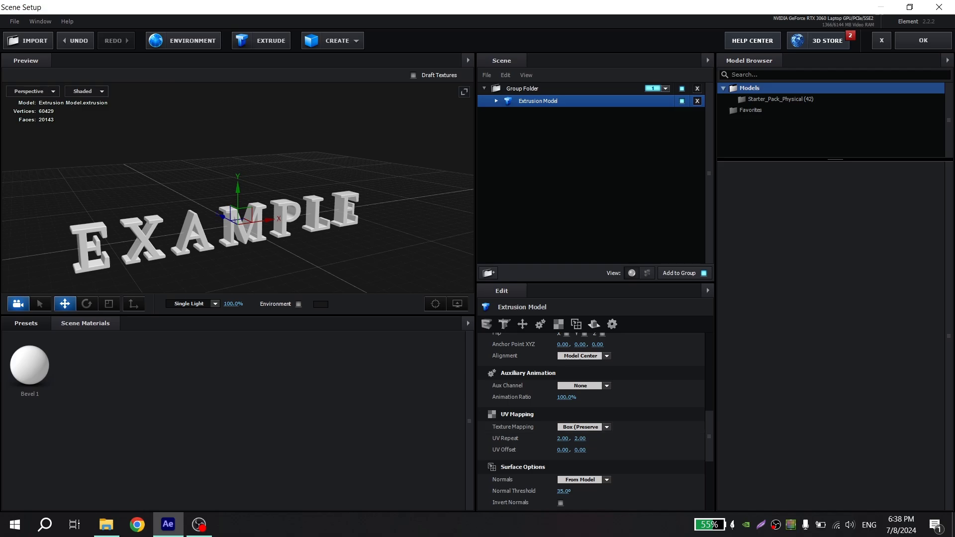
Set the extrusion model's Bevel Copies to 2.
scroll(562, 398, "up", 6)
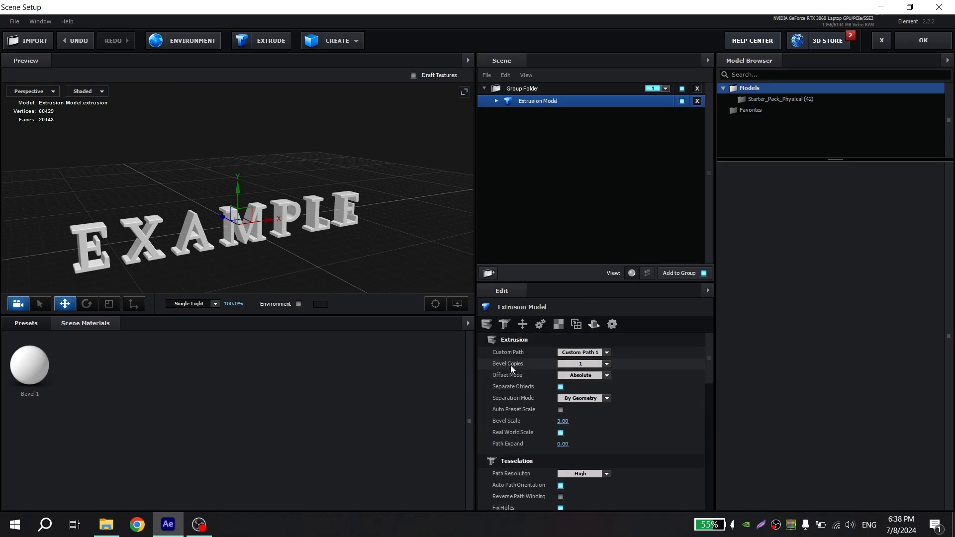
left_click(563, 367)
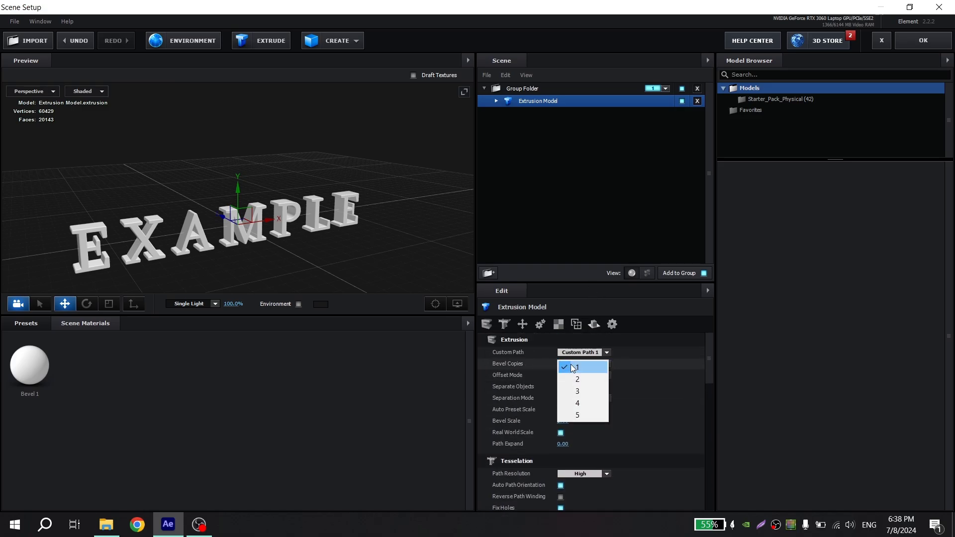
left_click(572, 379)
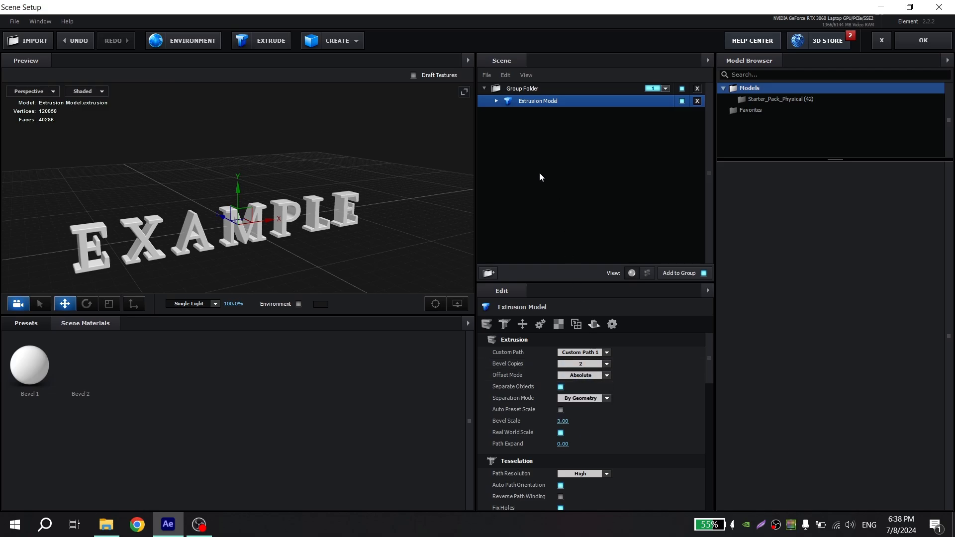
Set Bevel 2's Expand Edges to 0.32 and its Extrude to 0.66 in the extrusion model.
left_click(496, 101)
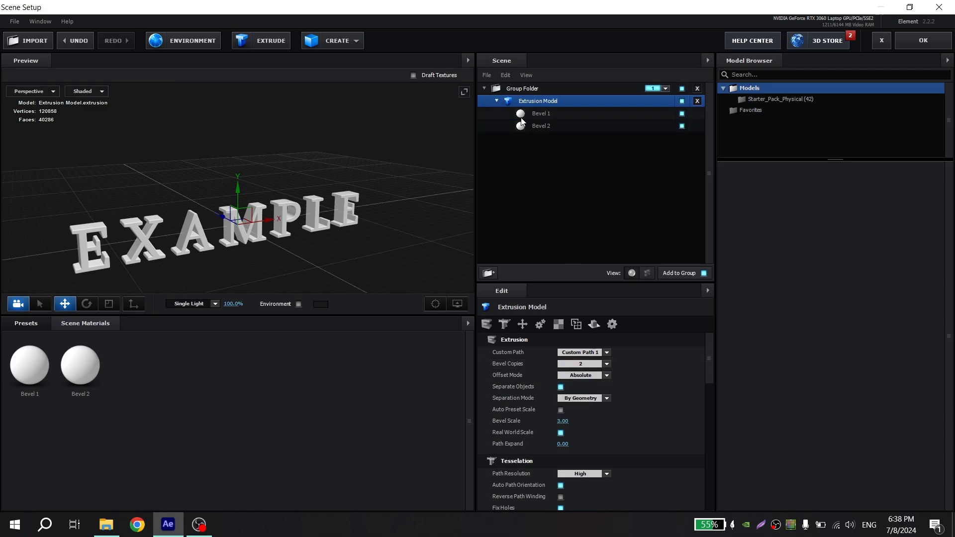
left_click(545, 127)
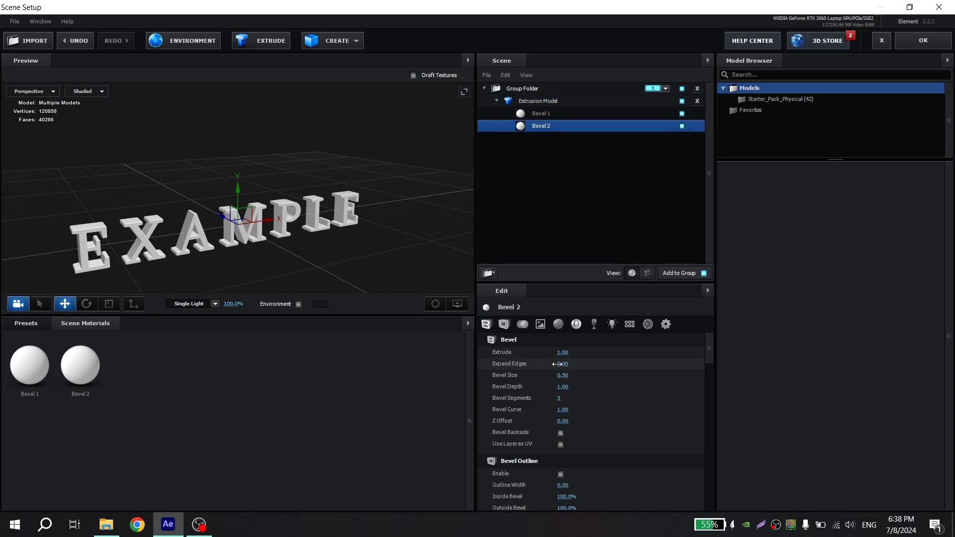
left_click_drag(563, 364, 579, 368)
left_click_drag(368, 244, 460, 249)
left_click_drag(564, 353, 554, 358)
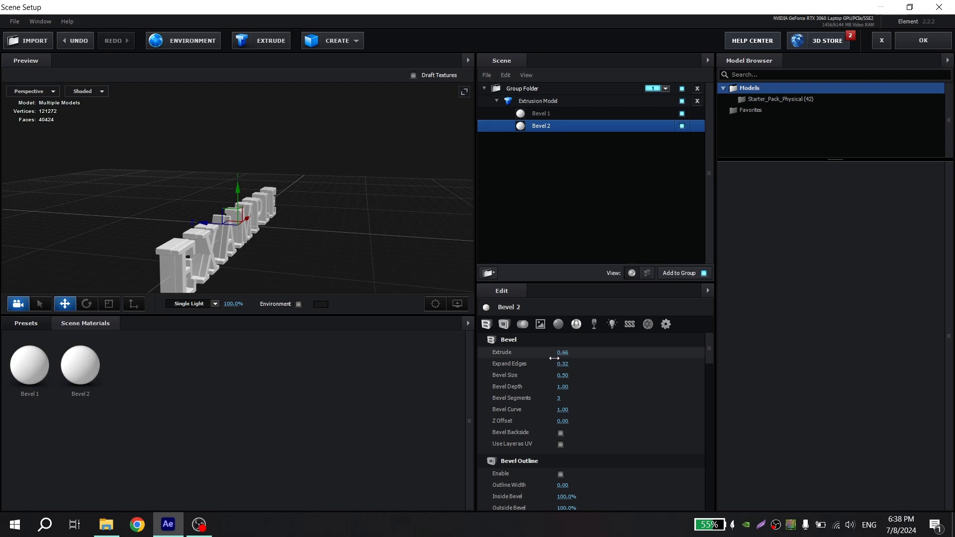
left_click_drag(268, 244, 318, 259)
left_click_drag(437, 286, 334, 271)
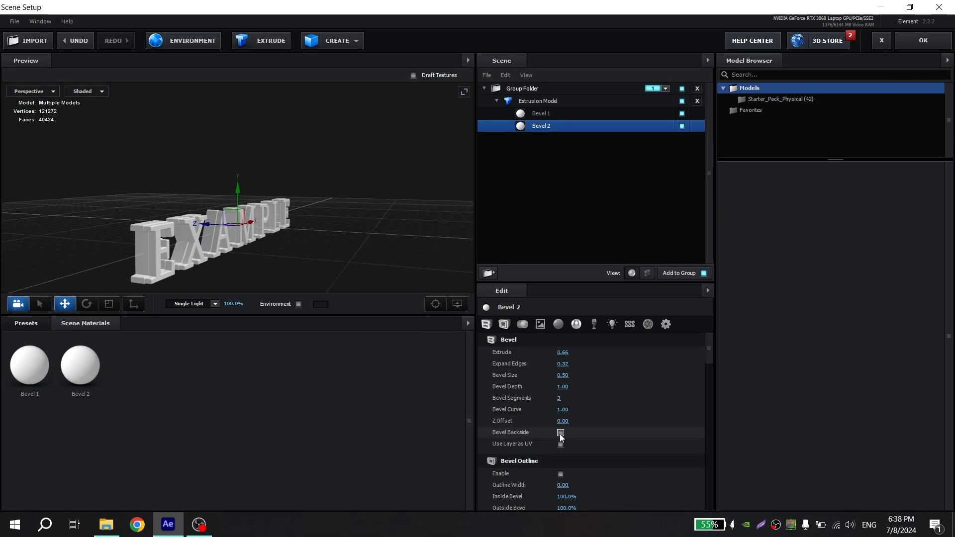
Enable Bevel Backside for Bevel 2 and fine-tune its Extrude to 0.64.
left_click(560, 432)
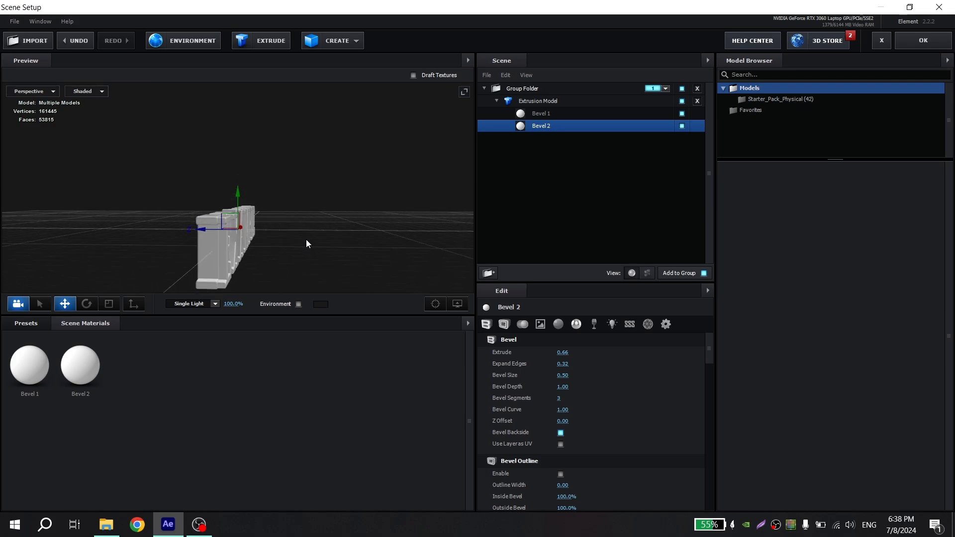
left_click_drag(306, 239, 308, 213)
key("ctrl+z")
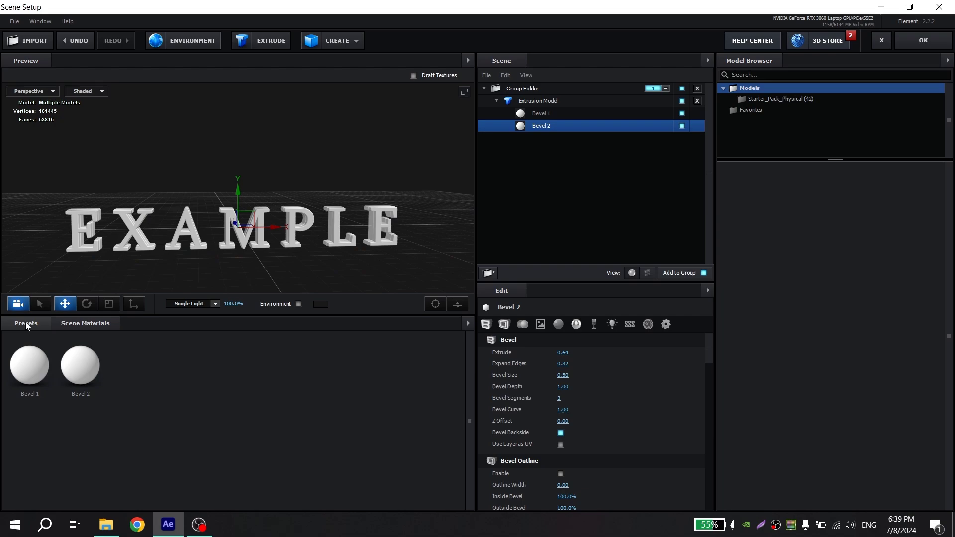
Apply the clean gold metal material from the Pro_Shaders_2 Metal presets to Bevel 1 of the text.
left_click(25, 323)
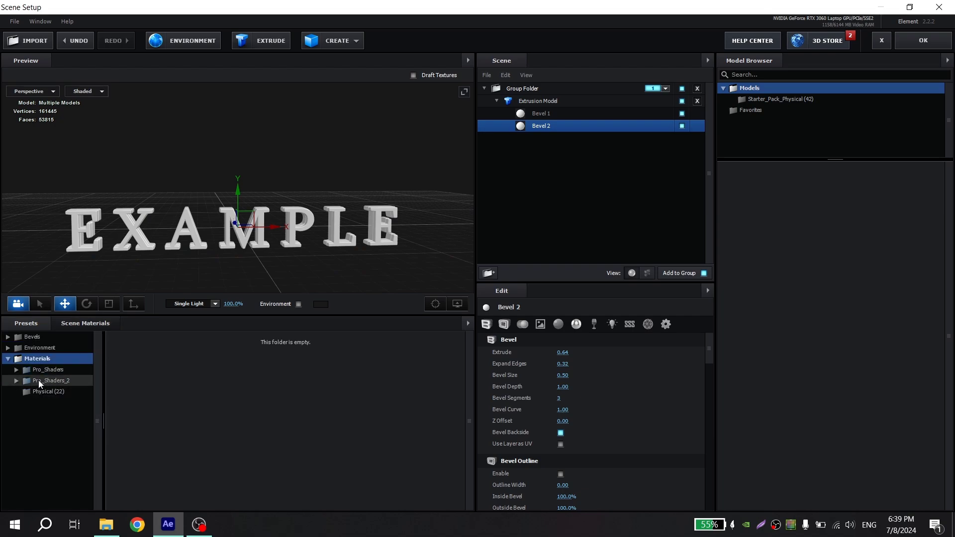
double_click(53, 381)
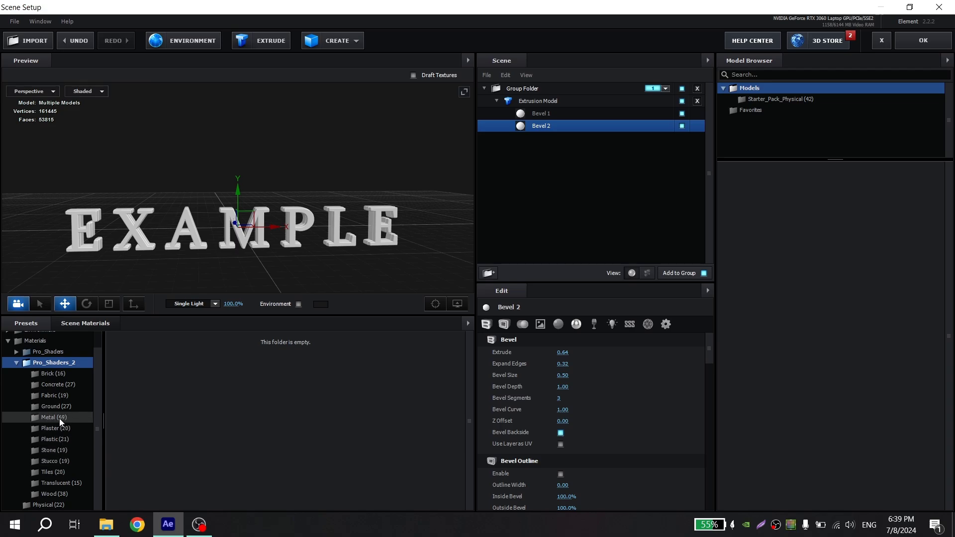
left_click(59, 418)
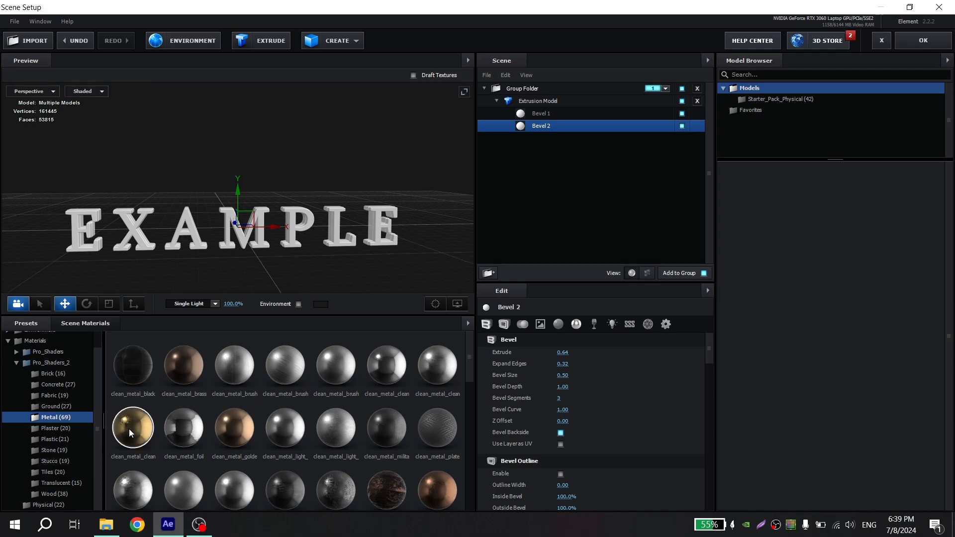
left_click_drag(130, 428, 165, 344)
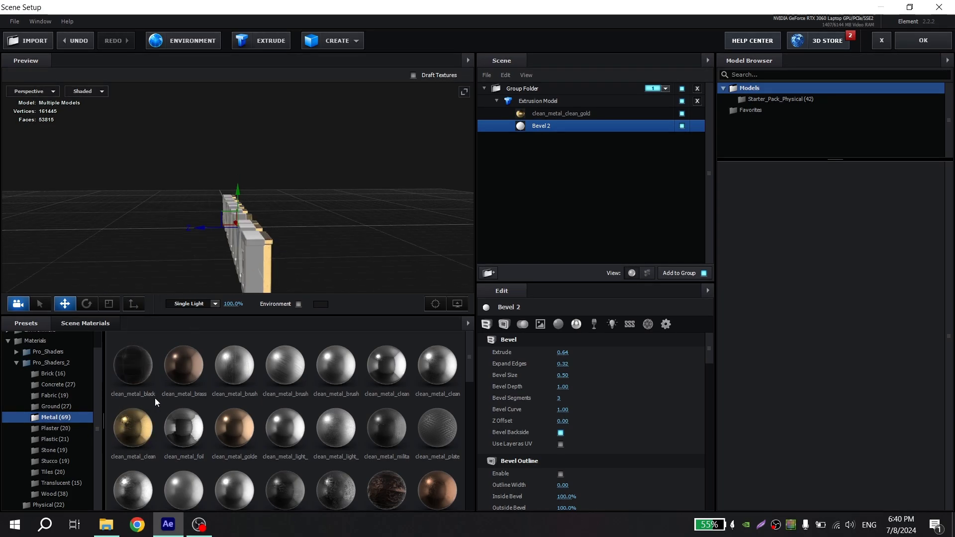
Apply the metal_black material preset to Bevel 2 of the text model.
scroll(154, 398, "down", 1)
left_click_drag(288, 410, 255, 258)
left_click_drag(318, 234, 240, 235)
Apply the Studio environment from the V1_Environment presets and accept the scene setup.
scroll(69, 344, "up", 1)
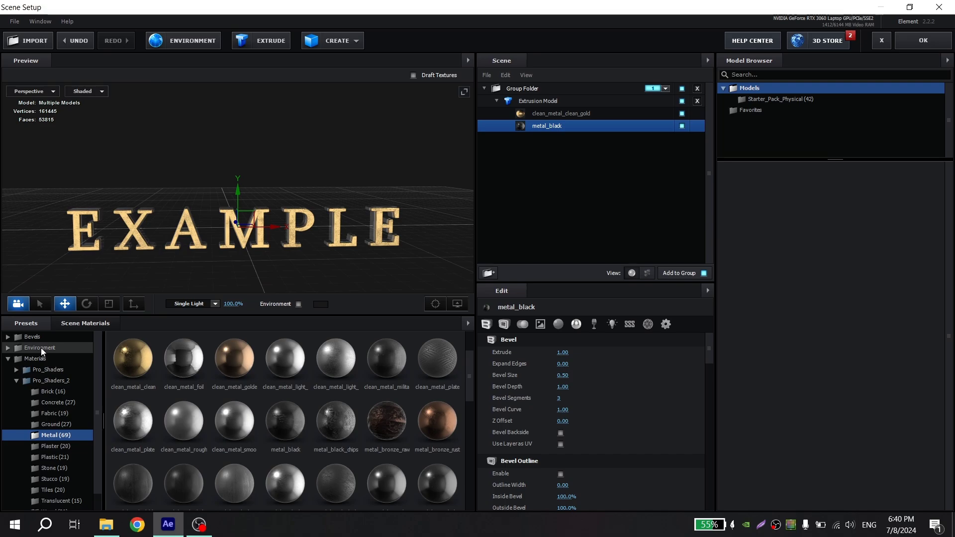
left_click(41, 348)
left_click(48, 368)
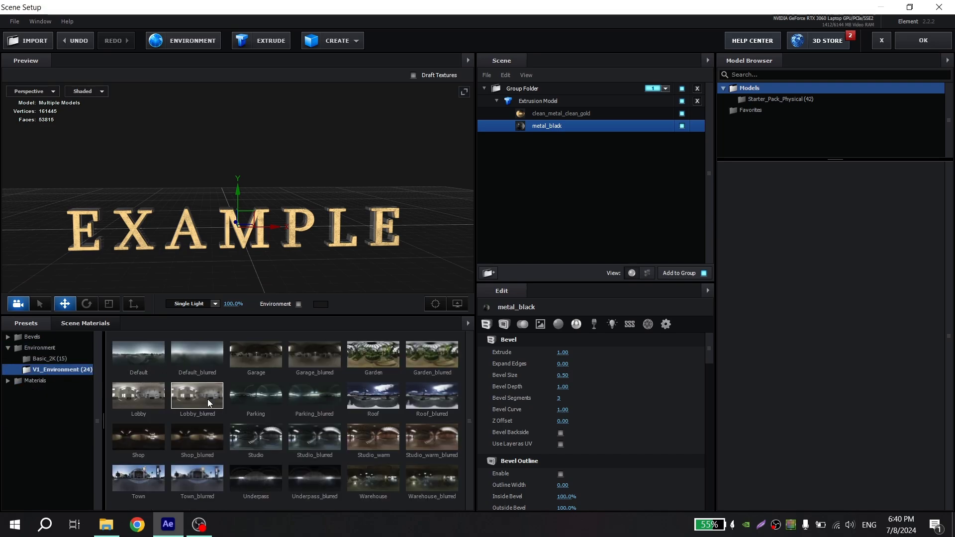
left_click(255, 435)
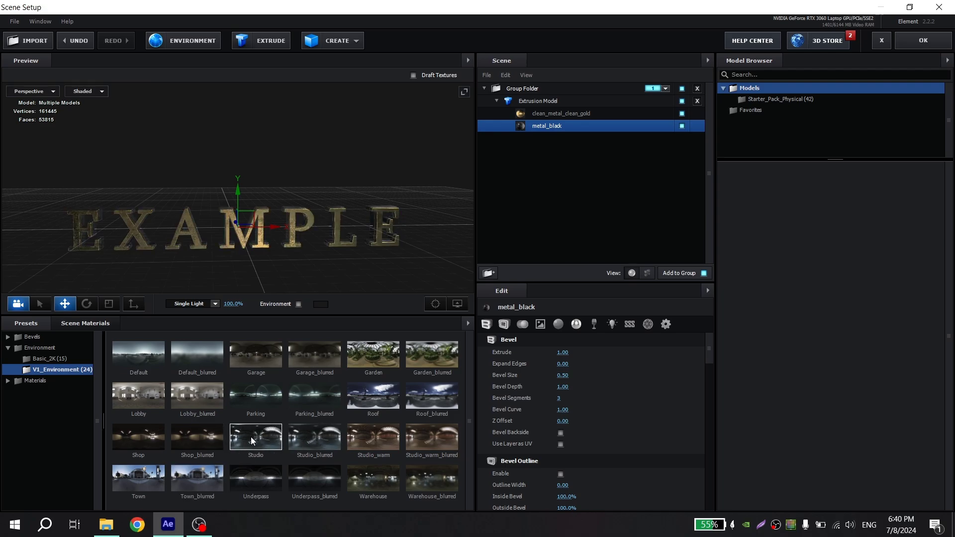
left_click_drag(290, 281, 303, 265)
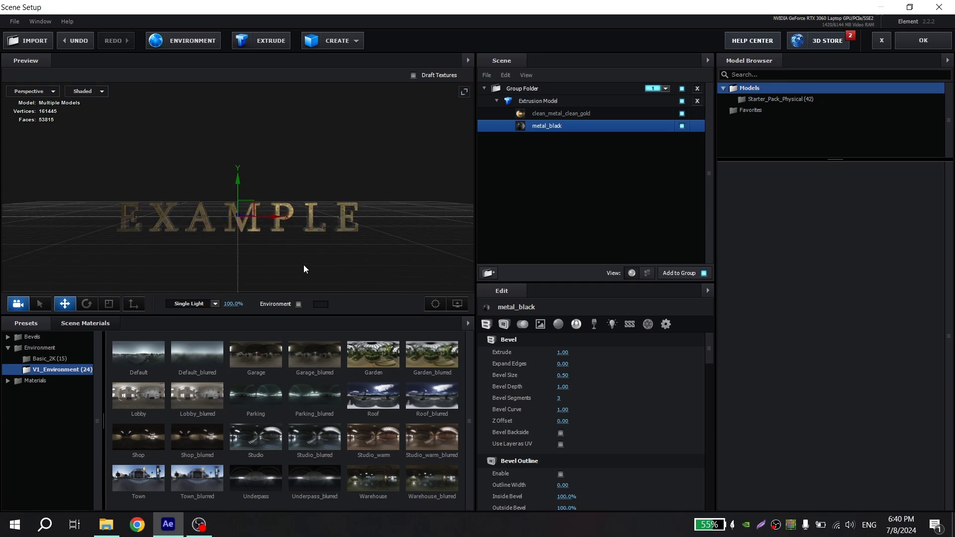
left_click(920, 41)
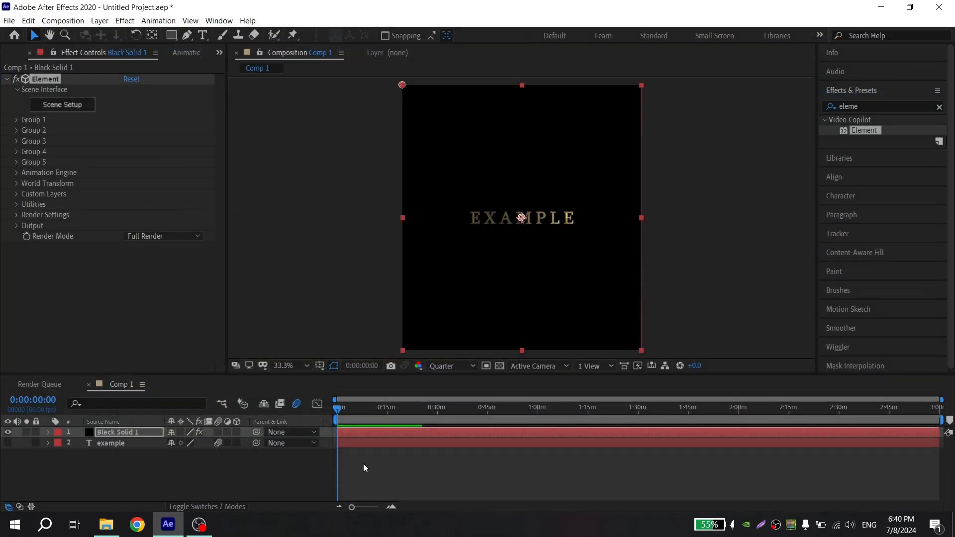
Set Add Lighting to Cinema in Element's Render Settings.
left_click(18, 215)
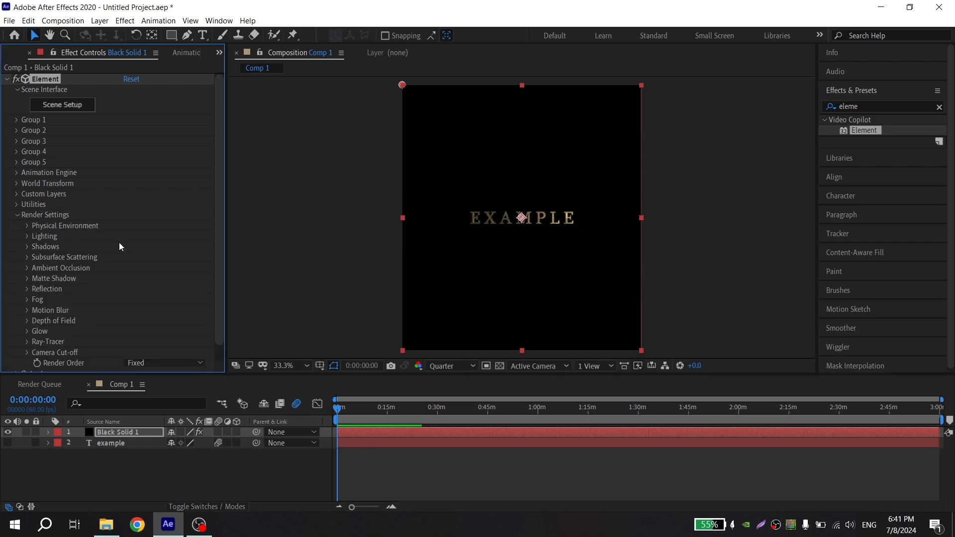
left_click(26, 235)
left_click(139, 269)
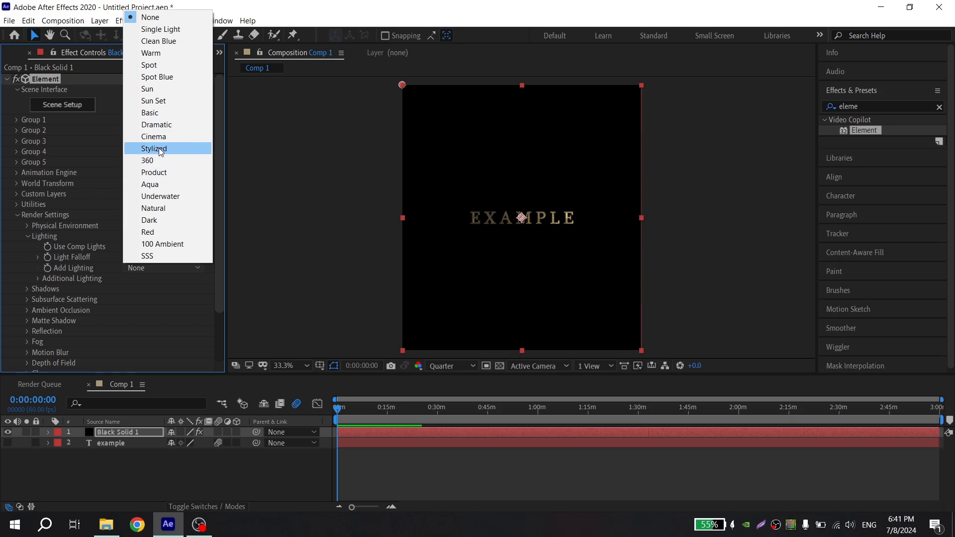
left_click(163, 139)
left_click(159, 268)
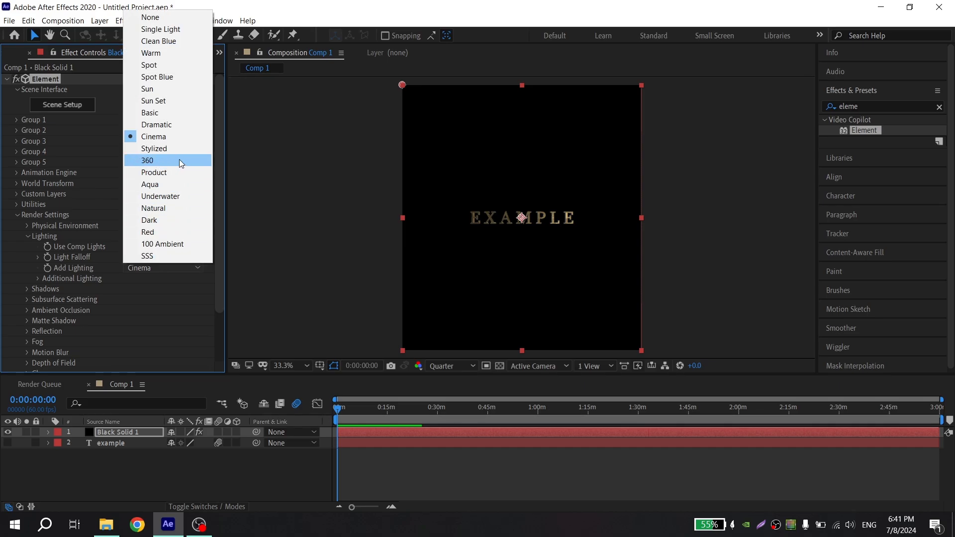
left_click(149, 136)
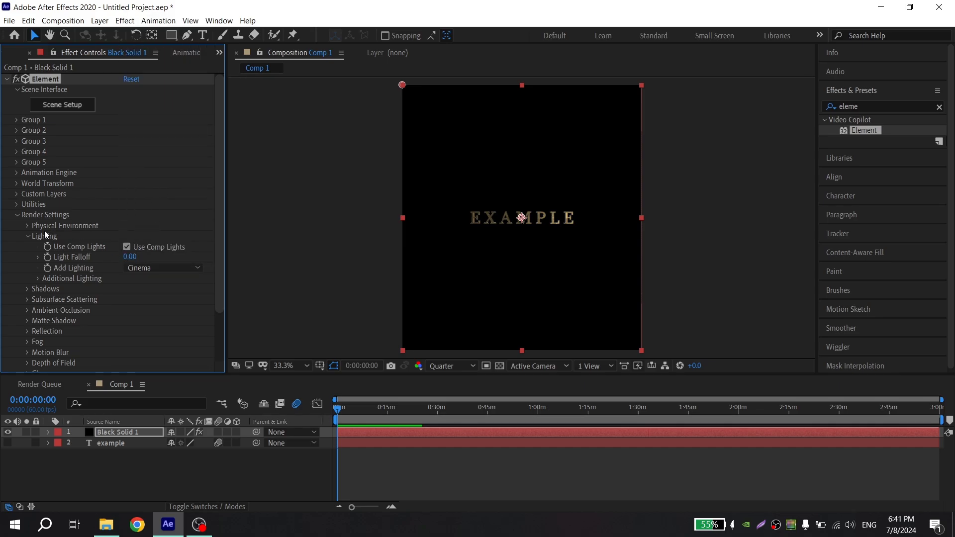
left_click(27, 237)
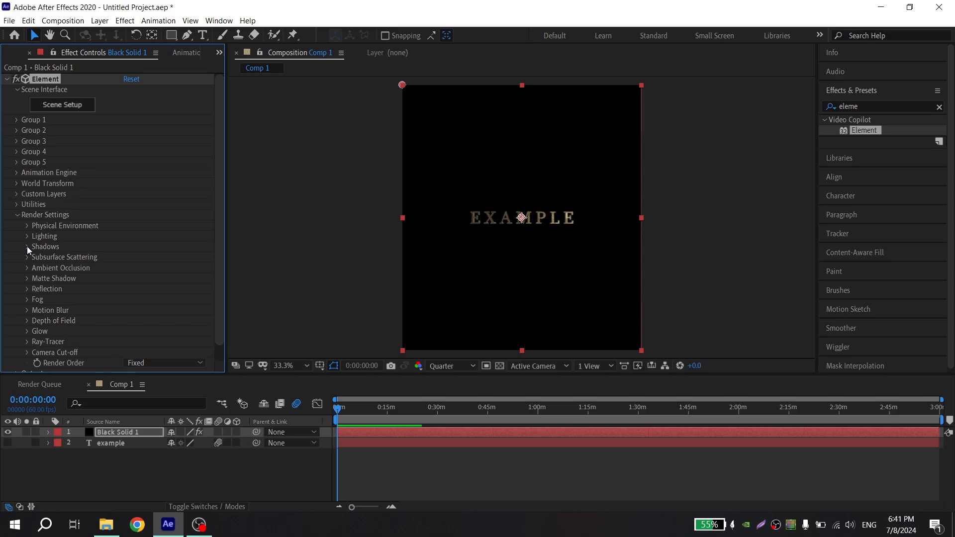
Check the Shadows settings, then enable Ambient Occlusion in Element's Render Settings with AO Mode set to Ray-Traced.
left_click(28, 246)
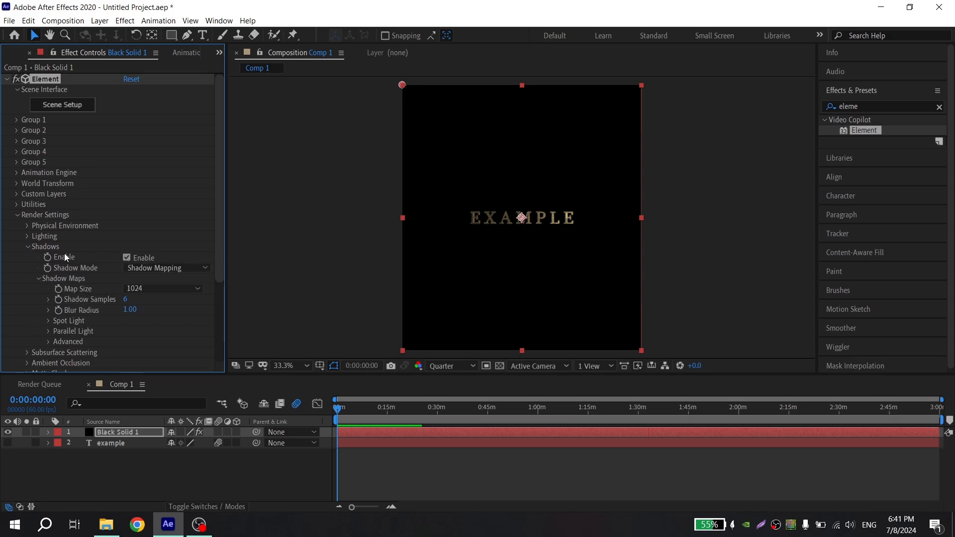
left_click(27, 247)
scroll(25, 267, "down", 1)
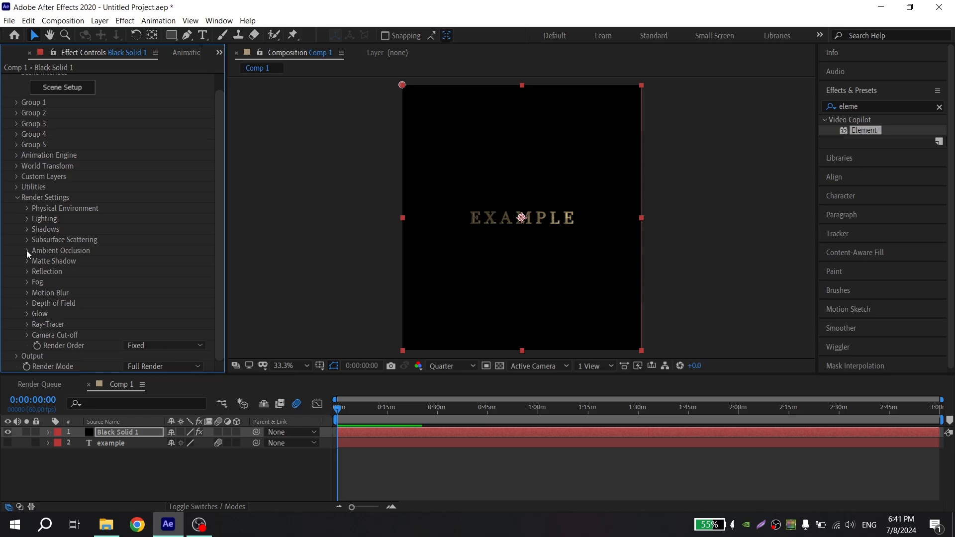
left_click(26, 250)
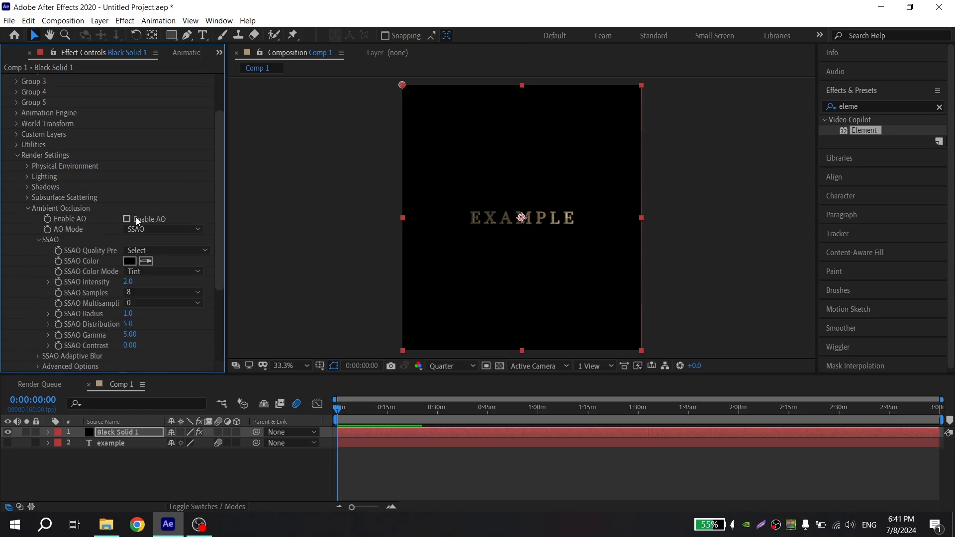
left_click(137, 219)
left_click(142, 229)
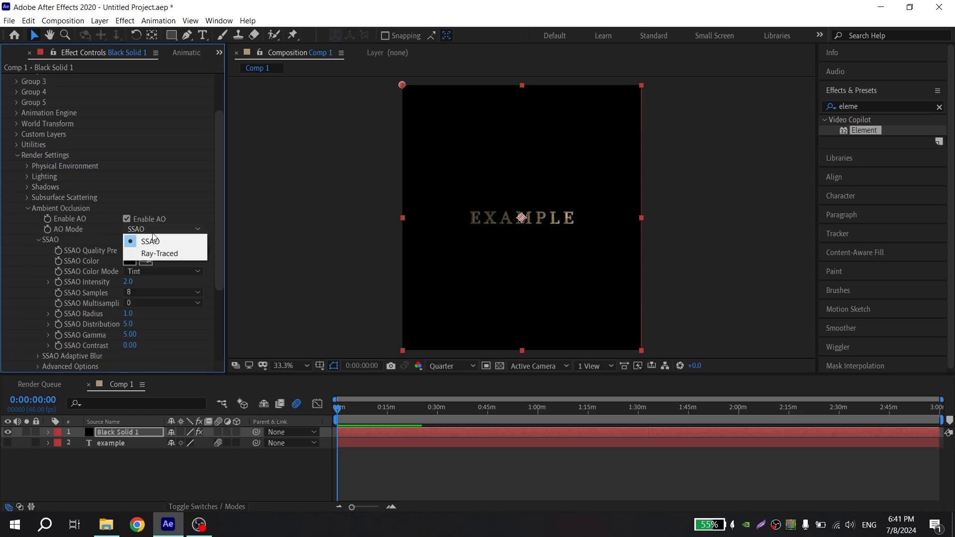
left_click(169, 254)
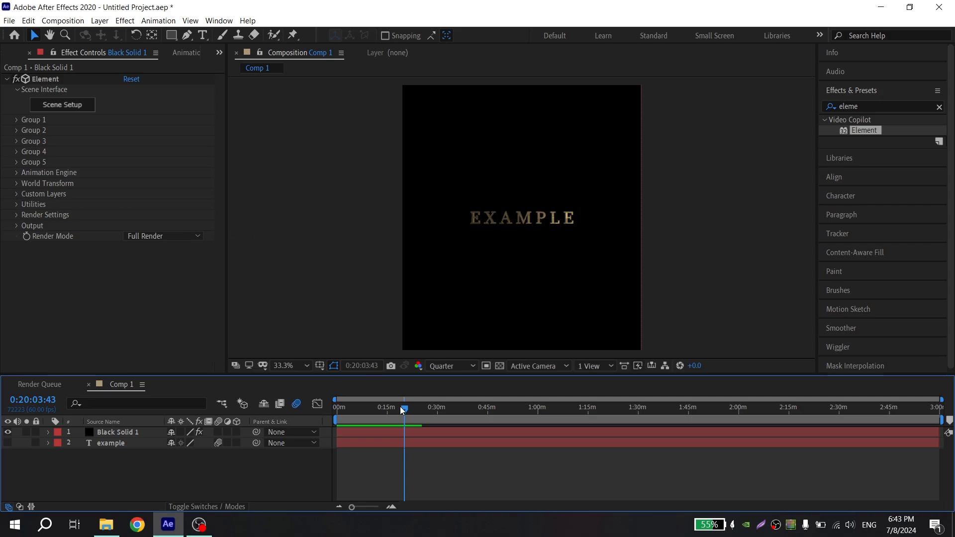
Set Element's World Scale to 2.00 on Black Solid 1 and the composition preview resolution to Full.
left_click(418, 431)
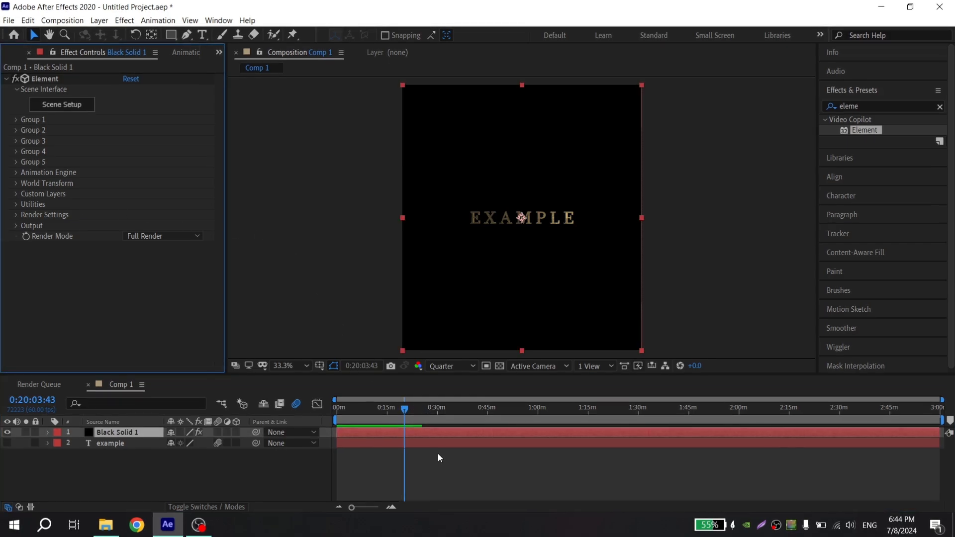
left_click(28, 185)
left_click(129, 236)
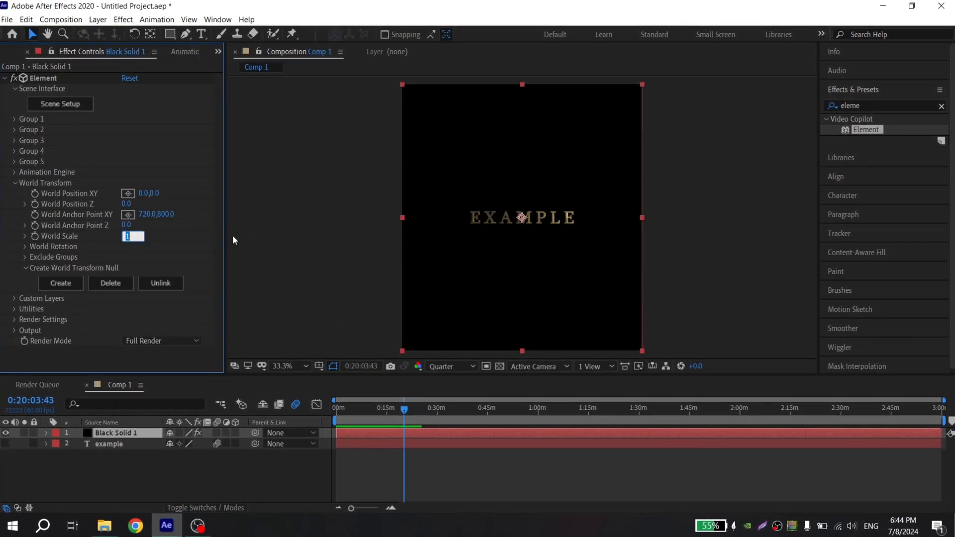
type("2")
key("Return")
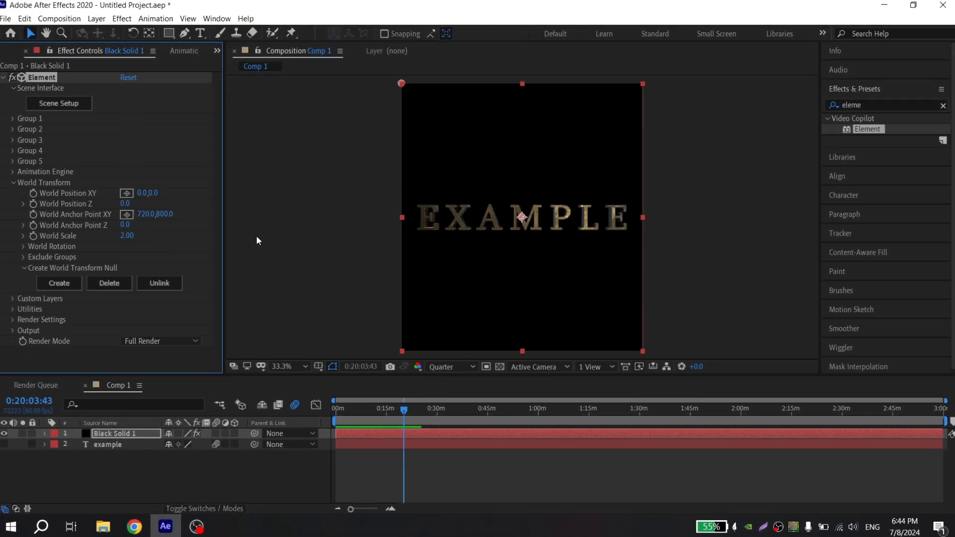
left_click(471, 367)
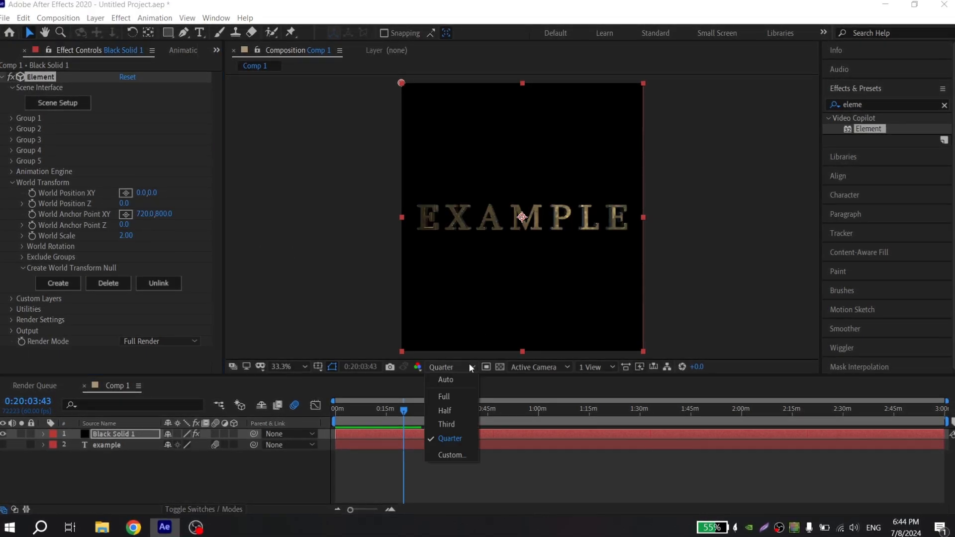
left_click(451, 397)
Disable Ambient Occlusion in Element's Render Settings, return AO Mode to SSAO and collapse the layer's timeline properties.
left_click(22, 184)
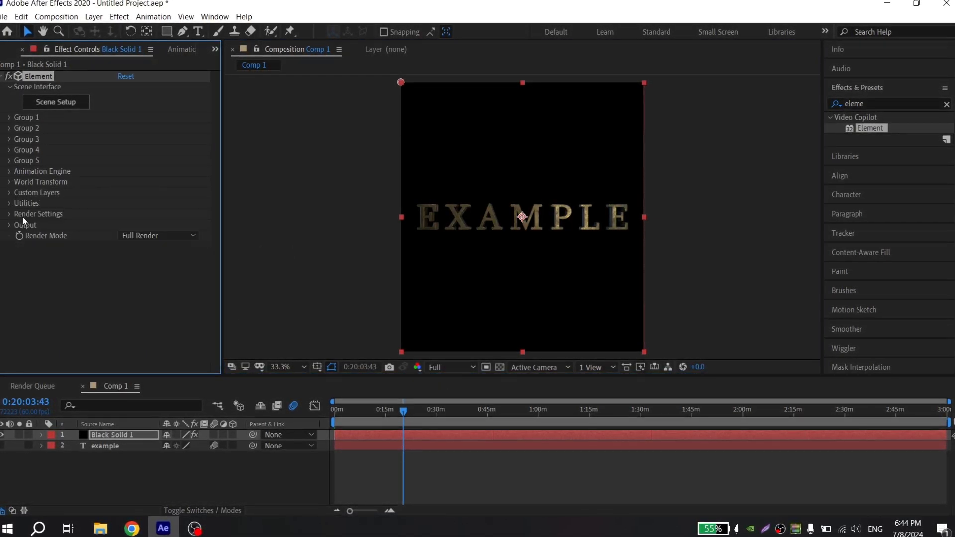
left_click(8, 213)
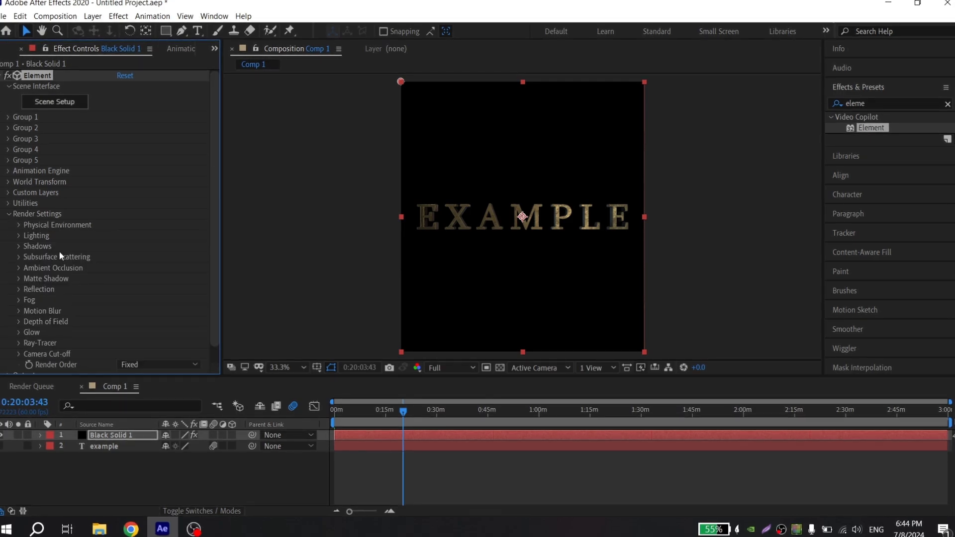
left_click(22, 236)
left_click(20, 235)
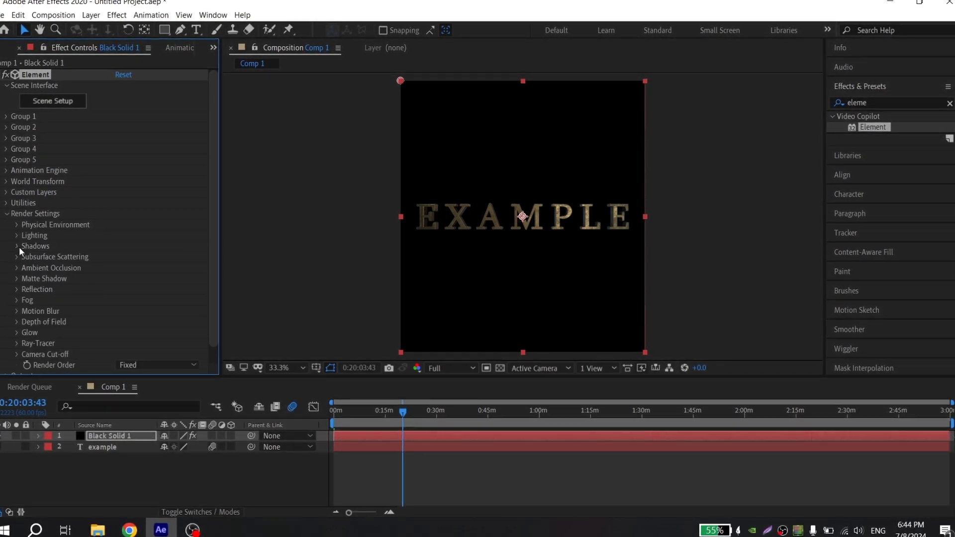
left_click(19, 247)
left_click(17, 246)
left_click(16, 268)
scroll(109, 270, "down", 5)
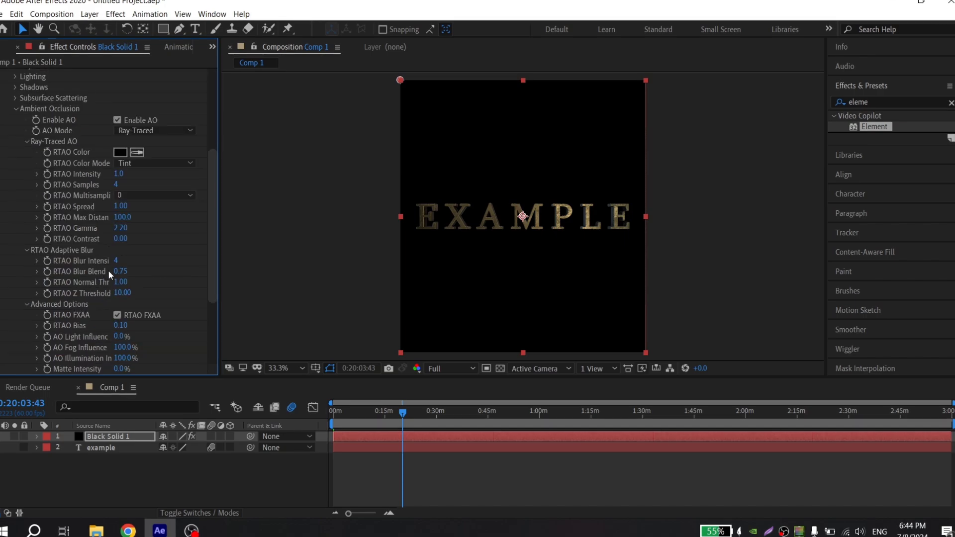
left_click(140, 129)
left_click(142, 141)
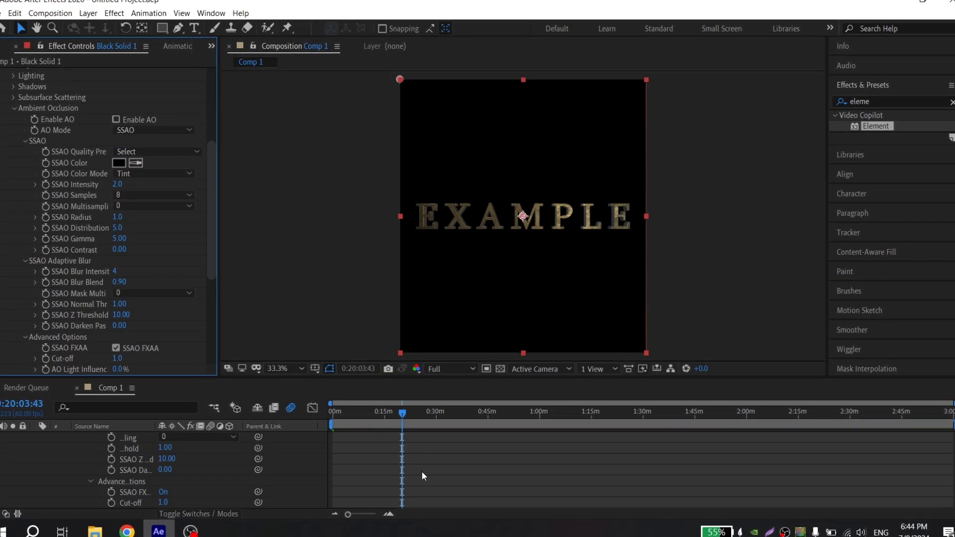
scroll(421, 470, "up", 10)
key("u")
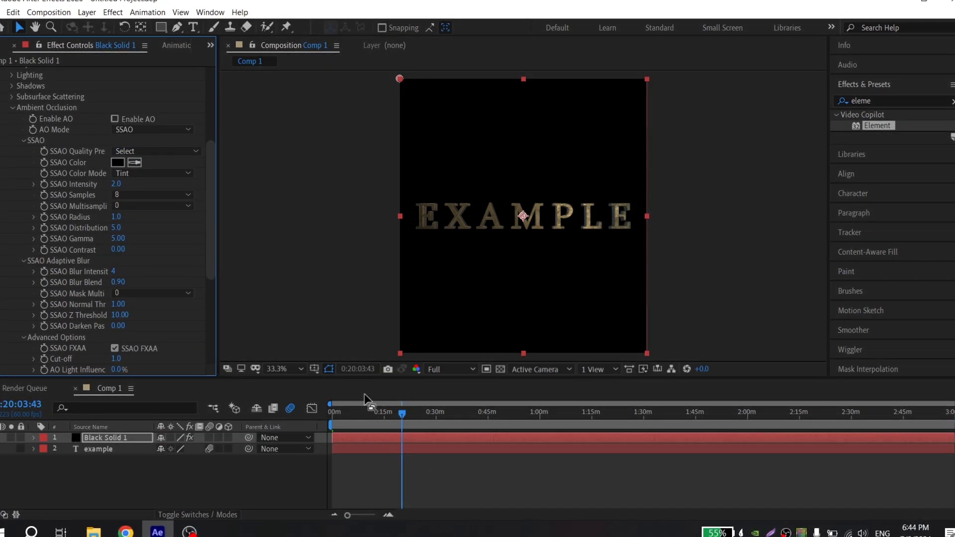
Enable Use Comp Lights in Element's Lighting render settings, leaving Add Lighting on Cinema.
scroll(76, 219, "up", 1)
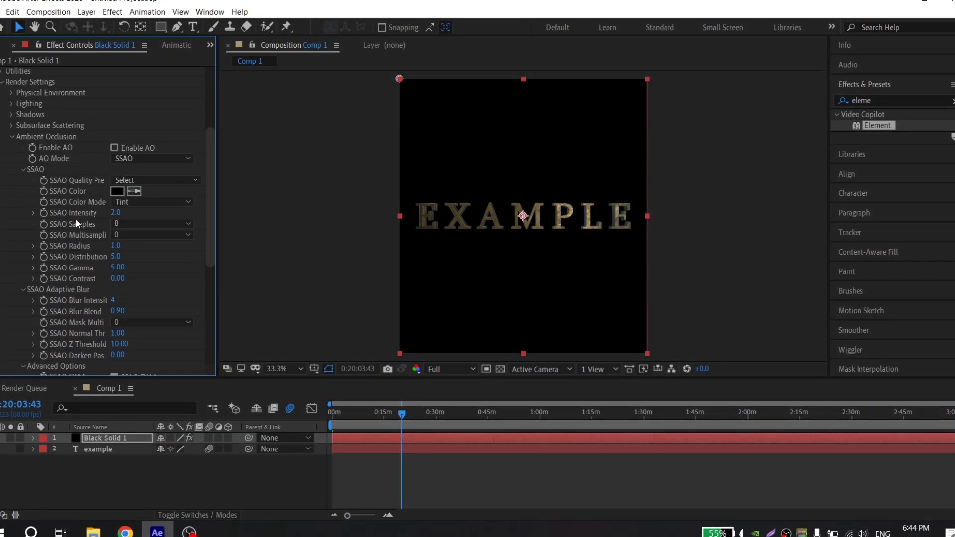
left_click(10, 137)
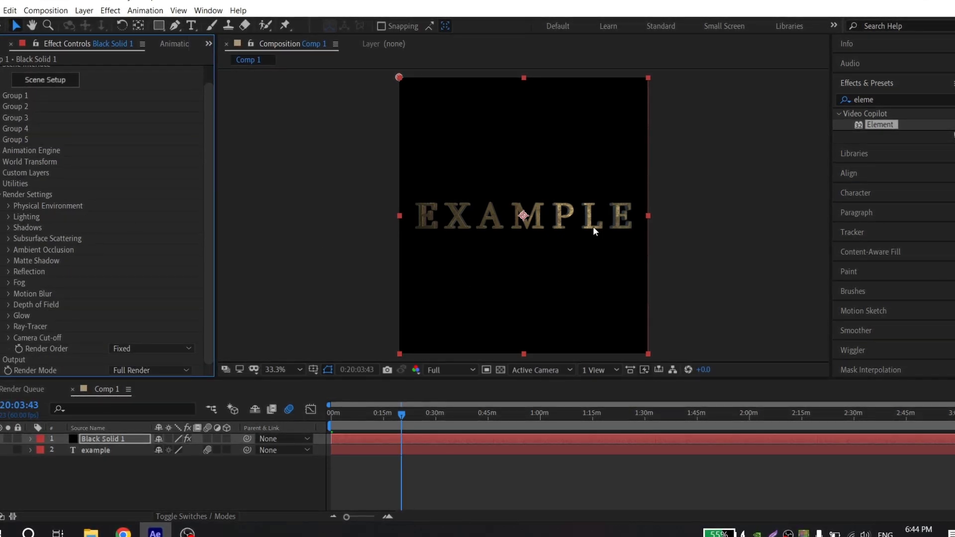
left_click(8, 216)
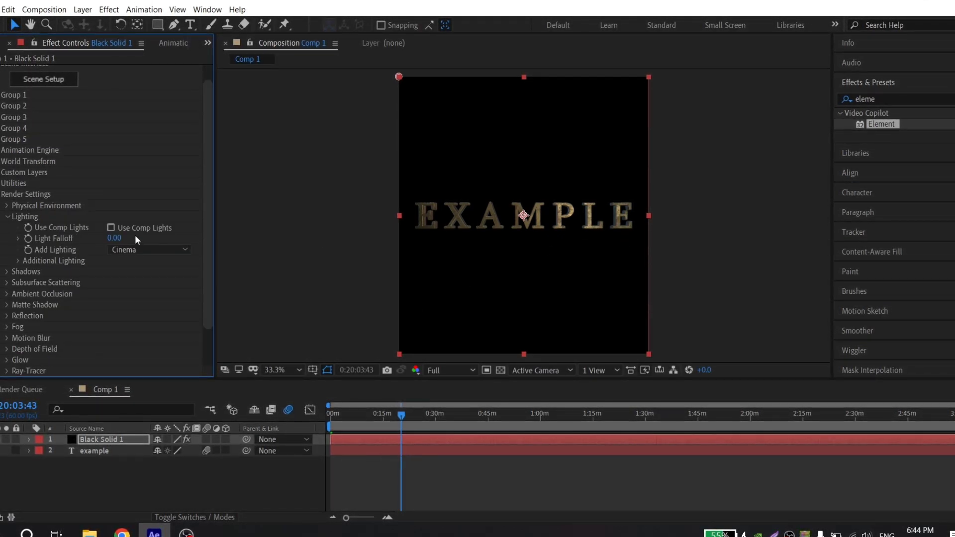
left_click(126, 228)
left_click(130, 250)
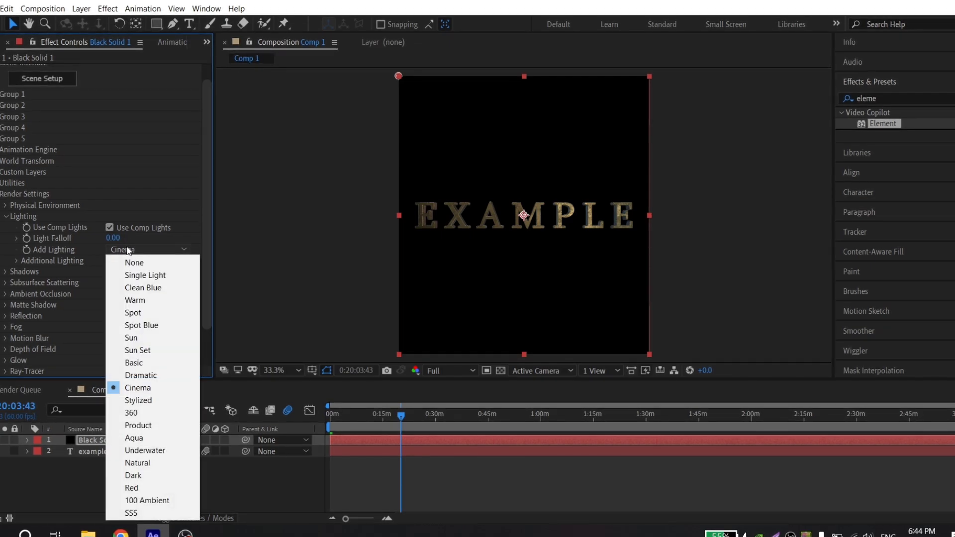
left_click(6, 216)
Enable shadows in Element's Shadows render settings.
left_click(5, 227)
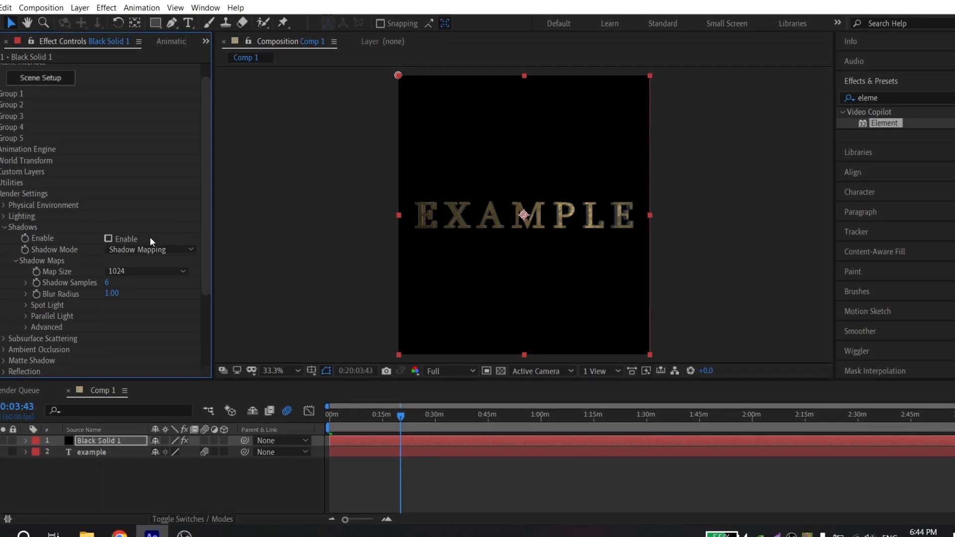
left_click(118, 239)
left_click(4, 227)
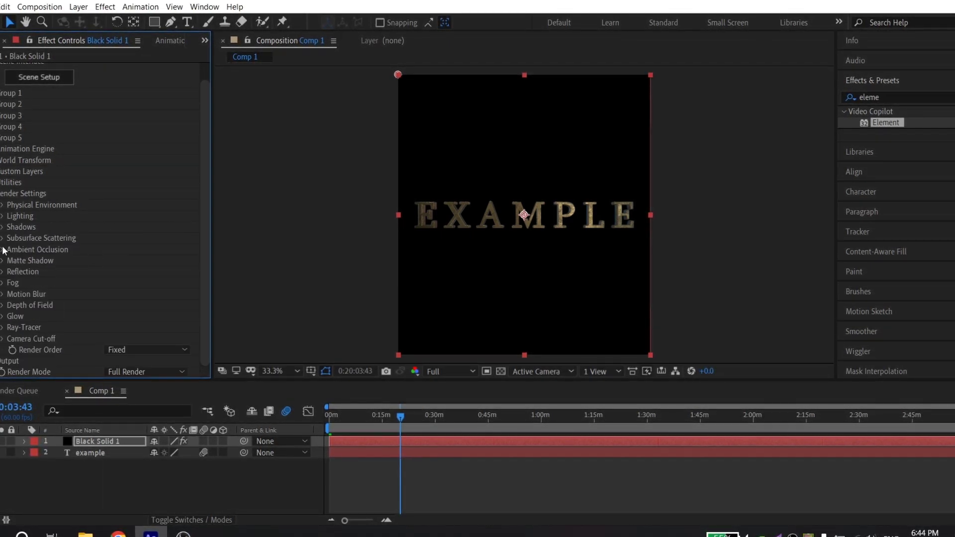
Enable Ambient Occlusion in Element's Render Settings, set AO Mode to Ray-Traced and inspect the letters up close.
left_click(4, 249)
left_click(122, 89)
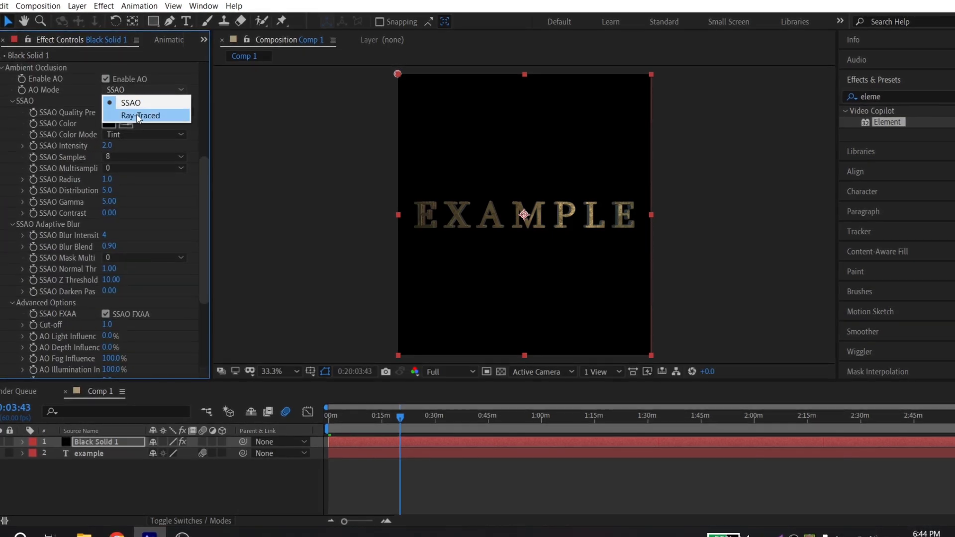
left_click(137, 113)
scroll(551, 232, "up", 2)
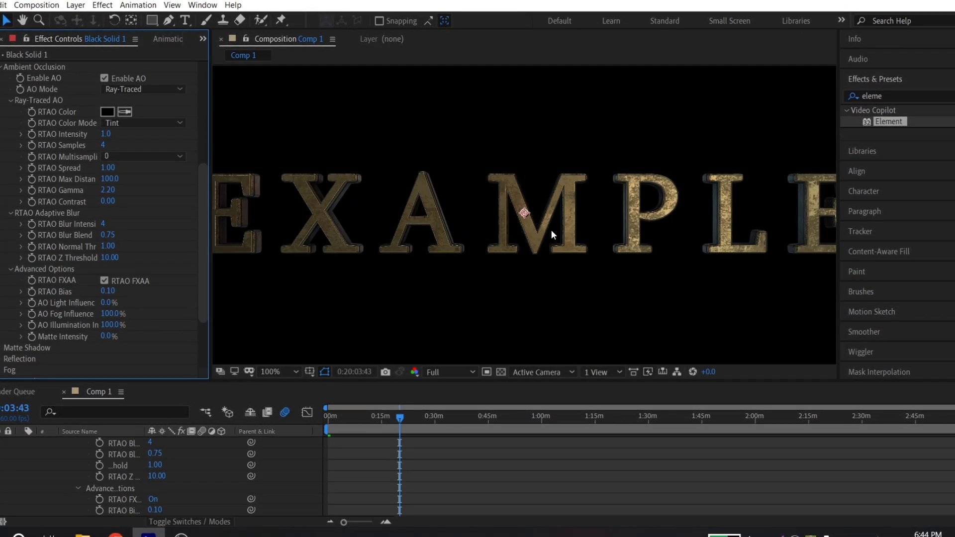
scroll(551, 229, "down", 3)
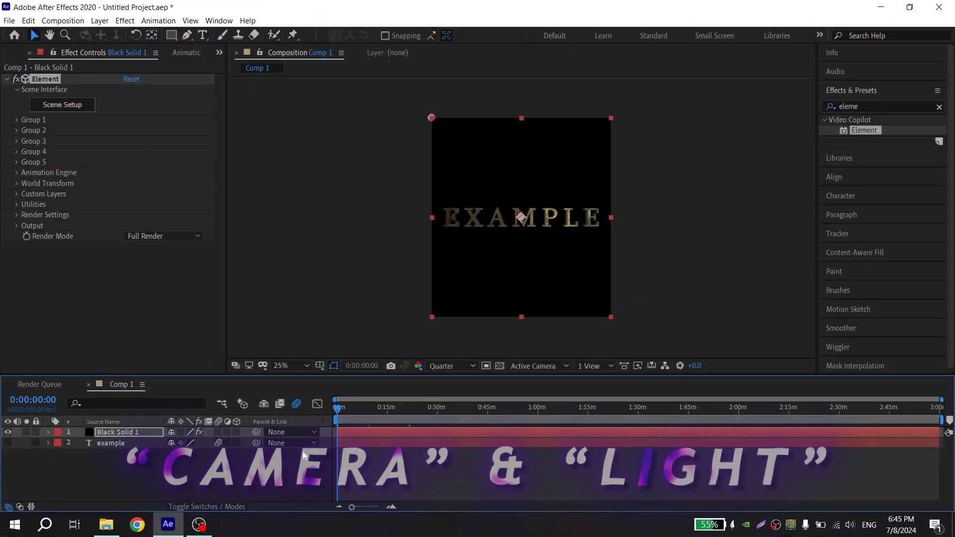
Add a one-node camera with the 28mm preset to the composition.
right_click(299, 459)
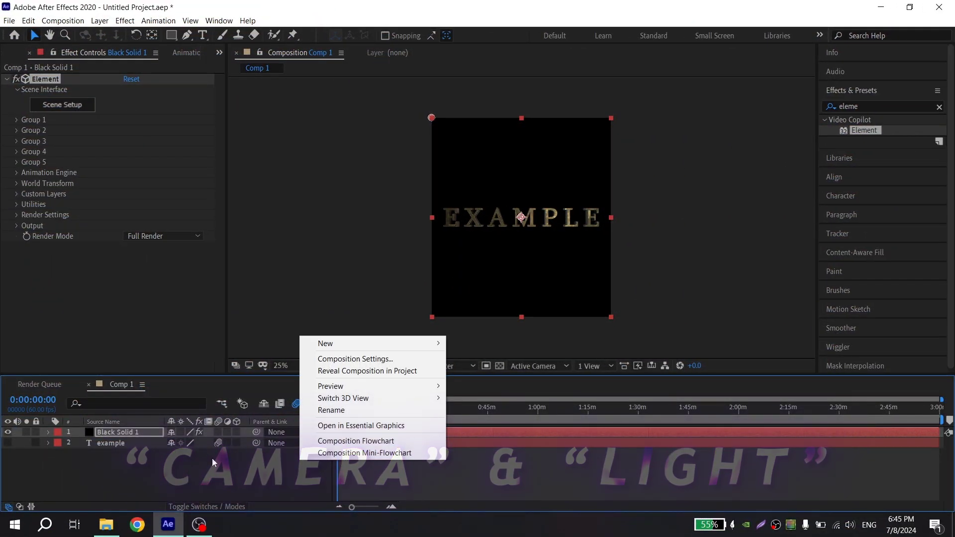
mouse_move(360, 341)
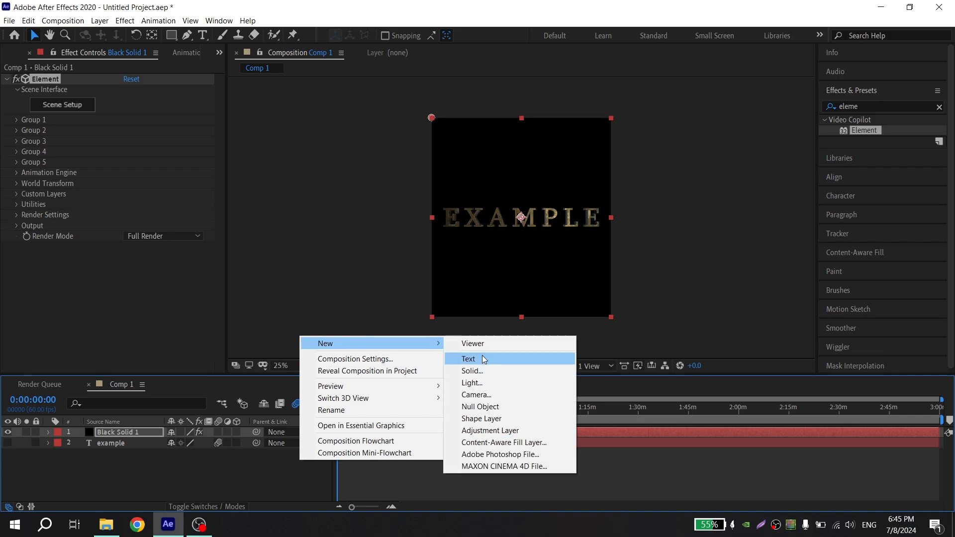
left_click(474, 395)
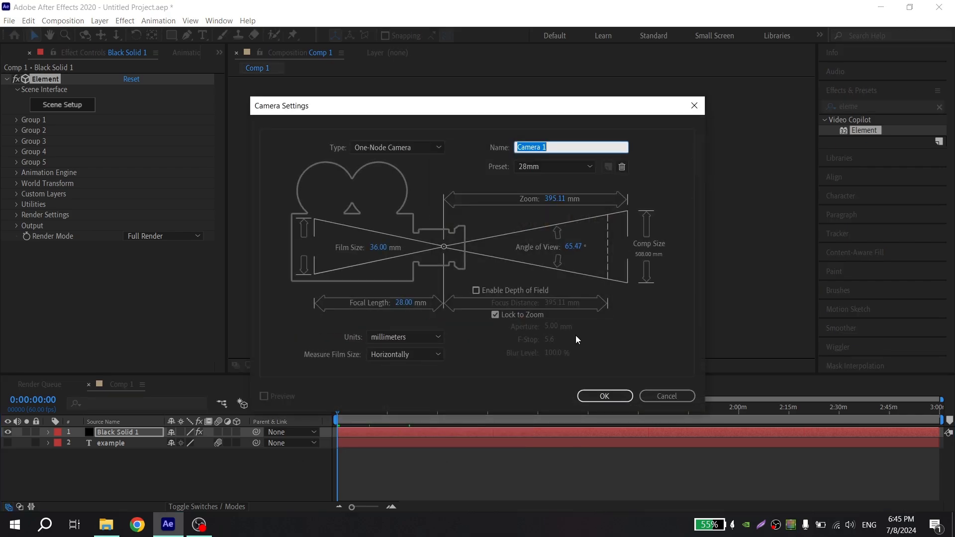
left_click(604, 396)
Add a spot light with 329% intensity, 90° cone angle, 50% cone feather, Smooth falloff, radius 500, falloff distance 586 and cast shadows.
right_click(263, 478)
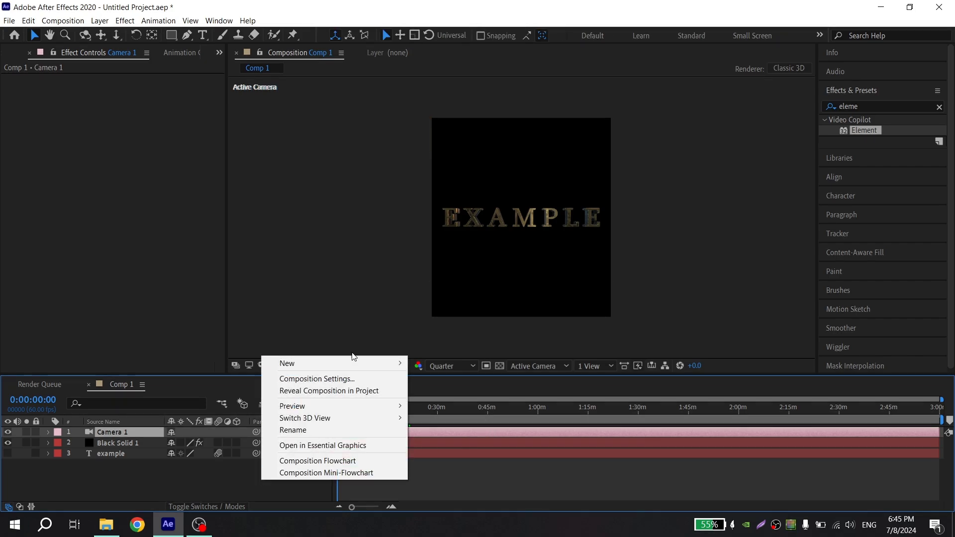
mouse_move(338, 362)
left_click(451, 403)
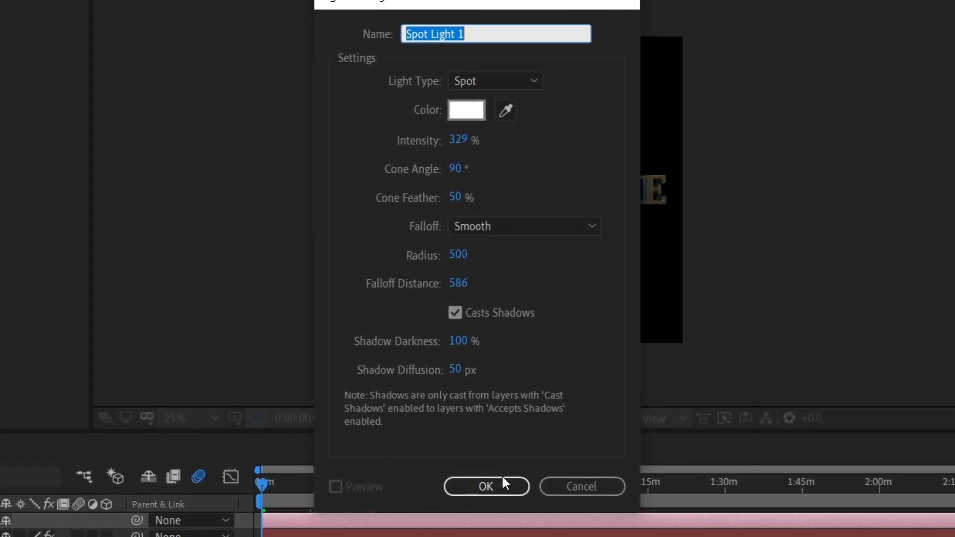
left_click(482, 410)
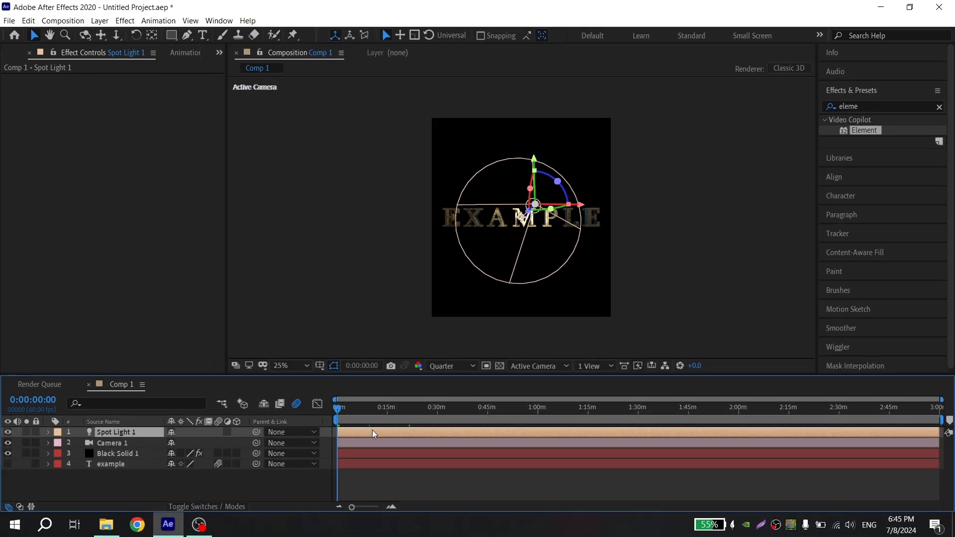
Duplicate Spot Light 1 and hide the duplicate layer.
key("ctrl+d")
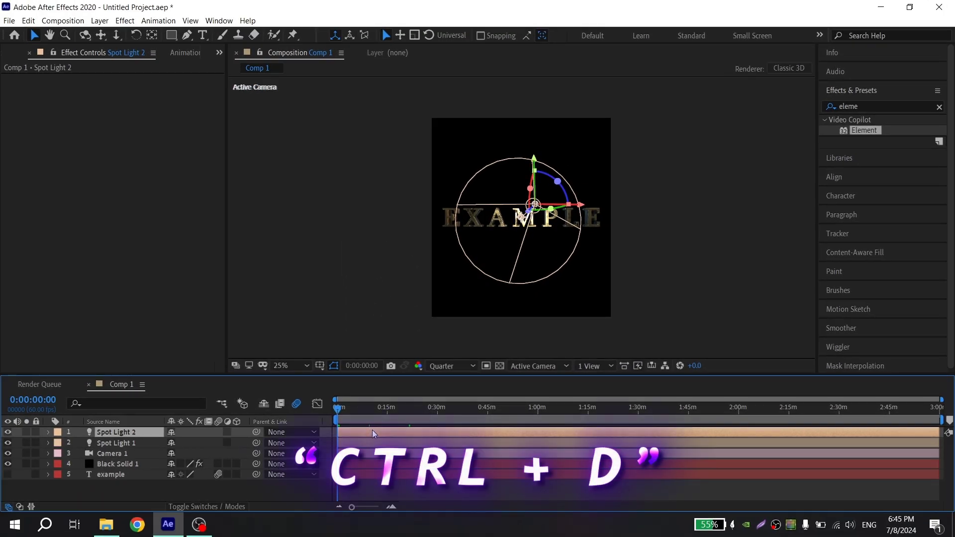
left_click(8, 432)
Move Spot Light 1 leftward in the composition until its source sits just beyond the left edge of the frame.
left_click(353, 446)
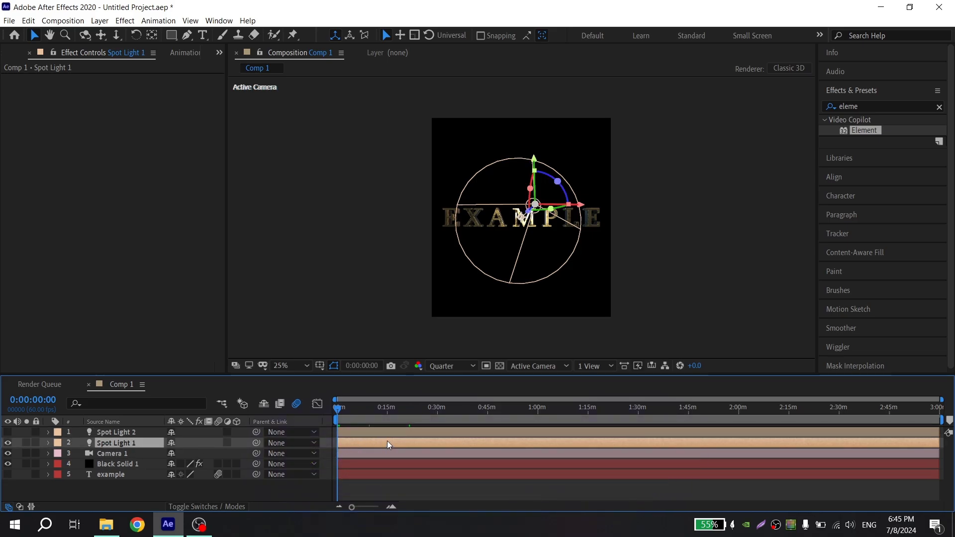
key("Left")
key("Left")
key("Left")
key("Left")
key("Left")
key("Left")
key("Left")
key("Left")
key("Left")
key("Left")
key("Left")
key("Left")
key("Left")
key("Left")
key("Left")
key("Left")
key("Left")
key("Left")
key("Left")
key("Left")
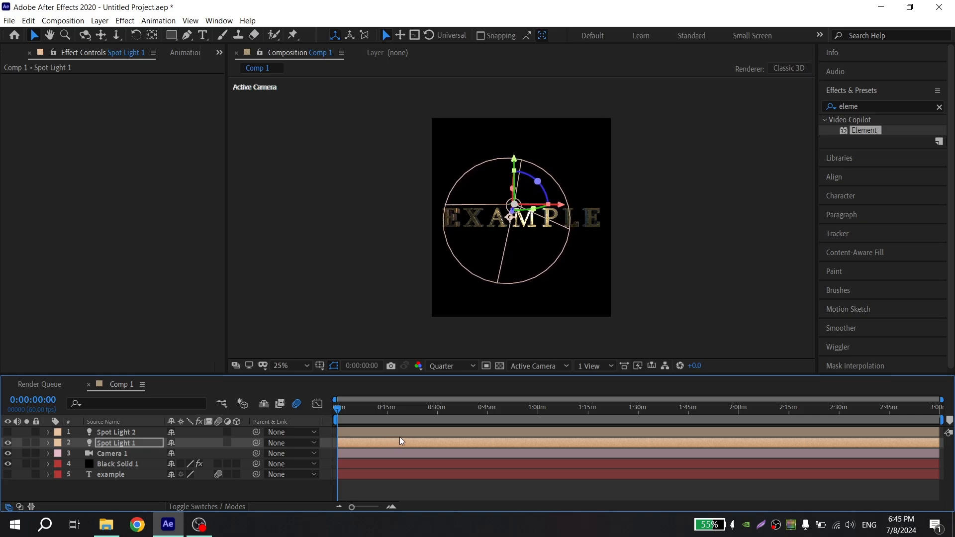
key("shift+Left")
key("shift+Left")
key("shift+Left")
key("shift+Left")
key("shift+Left")
key("shift+Left")
key("shift+Left")
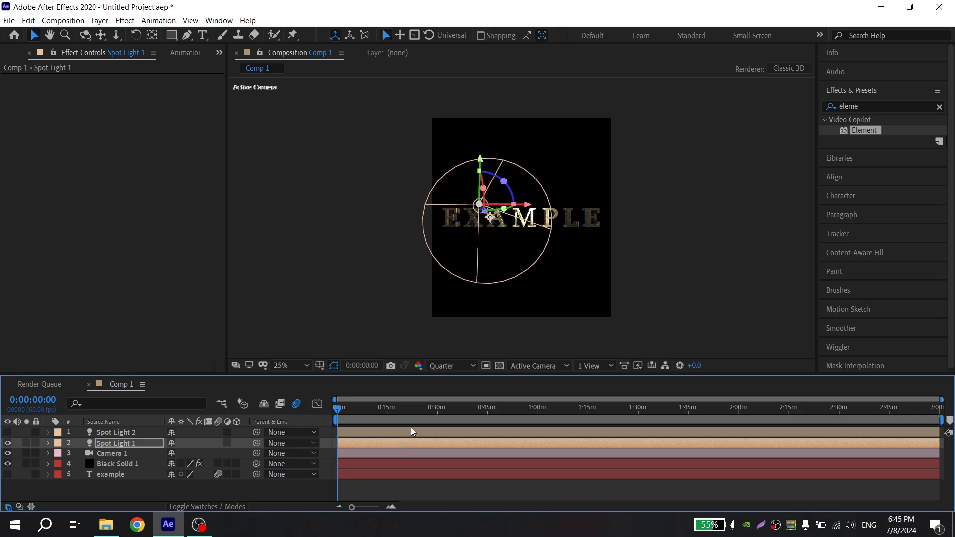
key("shift+Left")
key("shift+Left")
key("shift+Left")
key("shift+Left")
key("shift+Left")
key("shift+Left")
key("shift+Left")
key("shift+Left")
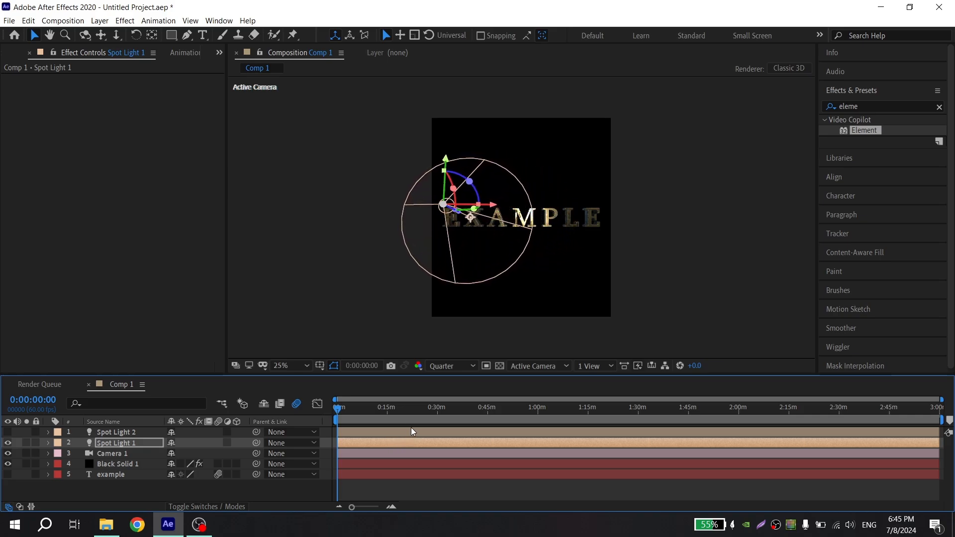
key("shift+Left")
key("shift+Left")
key("shift+Left")
key("shift+Left")
key("shift+Left")
key("shift+Left")
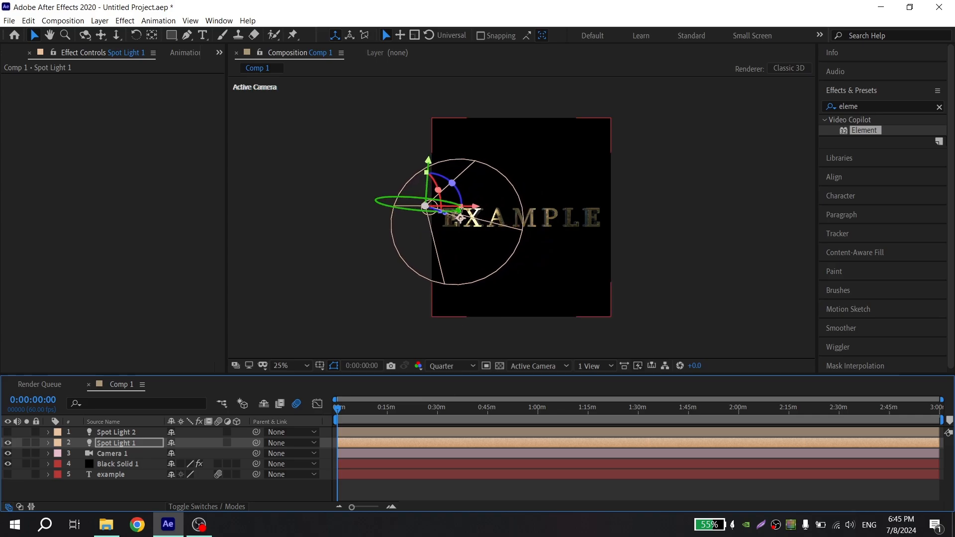
Lower Spot Light 1 slightly and rotate it so its cone aims sideways across the EXAMPLE text.
key("shift+Down")
mouse_move(458, 212)
left_mouse_down()
mouse_move(466, 214)
mouse_move(440, 211)
mouse_move(457, 219)
left_mouse_up()
left_click(567, 316)
left_click_drag(439, 181, 449, 190)
Shift the rotated Spot Light 1 farther left outside the frame so its beam lights the first letters, E and X.
key("Left")
key("Left")
key("Left")
key("Left")
key("Left")
key("Left")
key("Left")
key("Left")
key("Left")
key("Left")
key("Left")
key("Left")
key("Left")
key("Left")
key("Left")
key("Left")
key("Left")
key("Left")
key("Left")
key("Left")
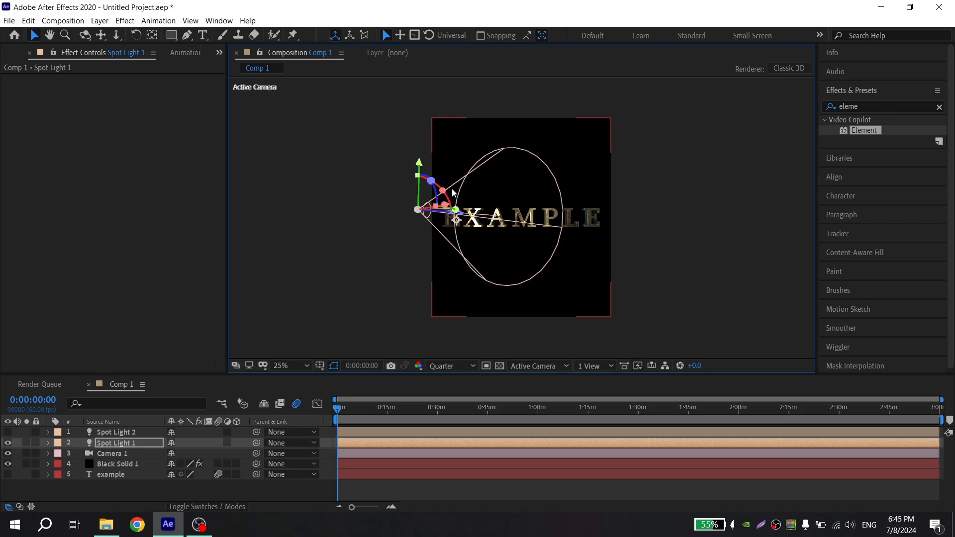
key("Left")
key("Left")
key("Left")
key("Left")
key("Left")
key("Left")
key("Left")
key("Left")
key("Left")
key("Left")
key("Left")
key("Left")
key("Left")
key("Left")
key("Left")
key("Left")
key("Left")
key("Left")
key("Left")
key("Left")
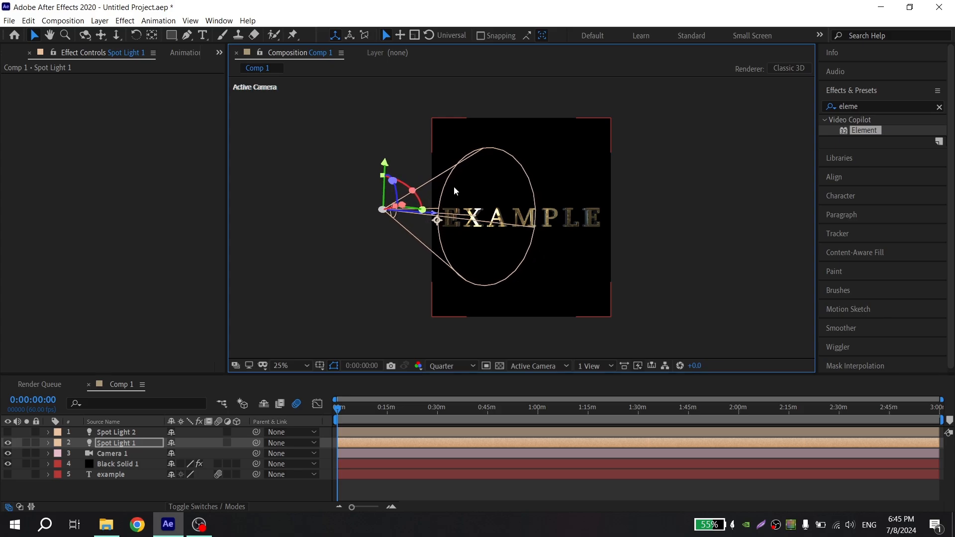
key("shift+Left")
key("shift+Left")
key("shift+Left")
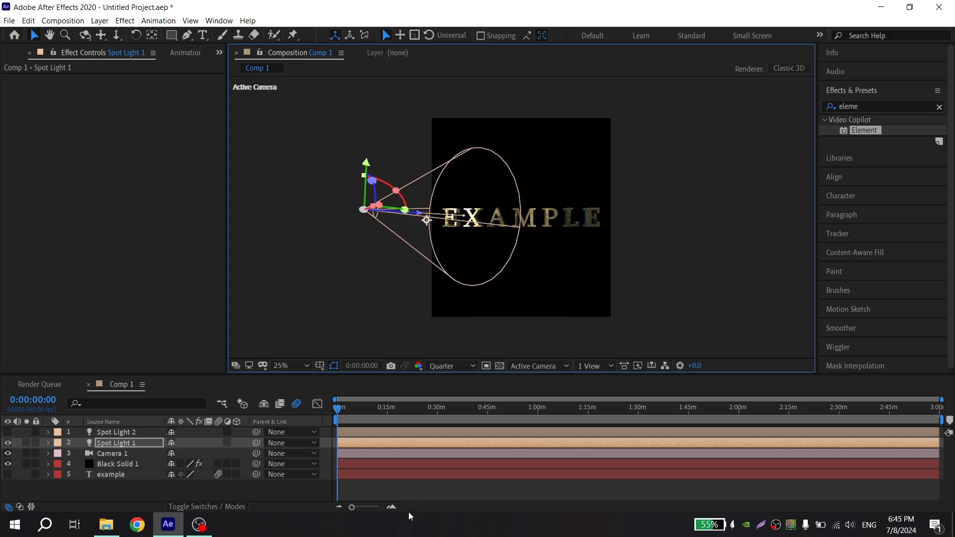
Show Spot Light 2 and move it rightward until its source sits above the letter L.
left_click(363, 432)
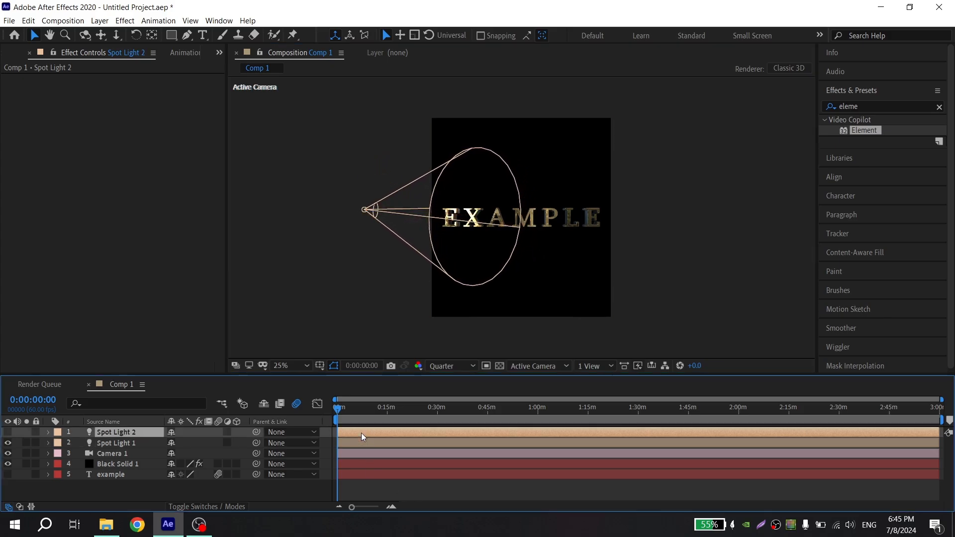
left_click(8, 432)
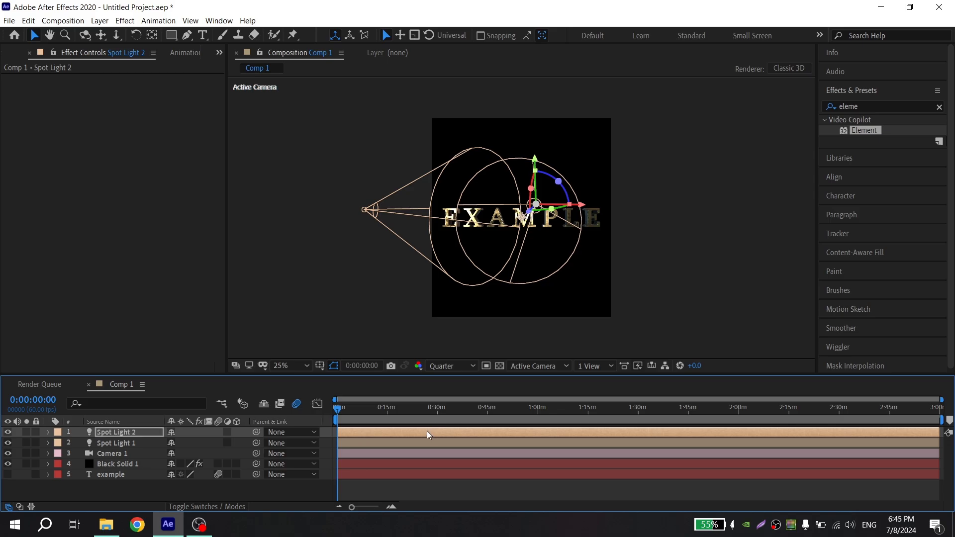
key("shift+Right")
key("shift+Right")
key("shift+Right")
key("shift+Right")
key("shift+Right")
key("shift+Right")
key("shift+Right")
key("shift+Right")
key("shift+Right")
key("shift+Right")
key("shift+Right")
key("shift+Right")
key("shift+Right")
key("shift+Right")
key("shift+Right")
key("shift+Right")
key("shift+Right")
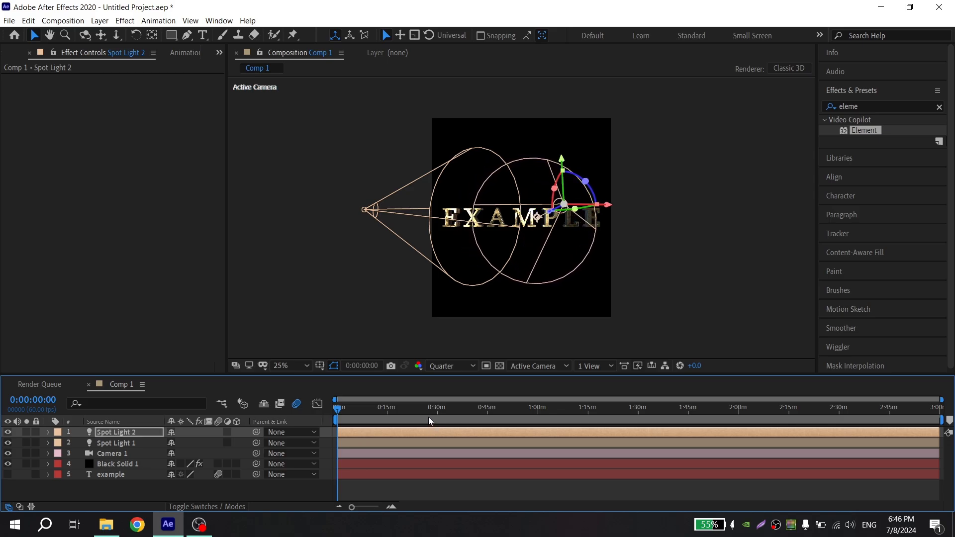
key("shift+Right")
key("shift+Right")
key("shift+Right")
key("shift+Right")
key("shift+Right")
key("shift+Right")
key("shift+Right")
key("shift+Right")
Lower Spot Light 2 until its source is level with the EXAMPLE text.
key("shift+Down")
key("shift+Down")
key("shift+Down")
key("shift+Down")
key("shift+Down")
key("shift+Down")
key("shift+Down")
key("shift+Down")
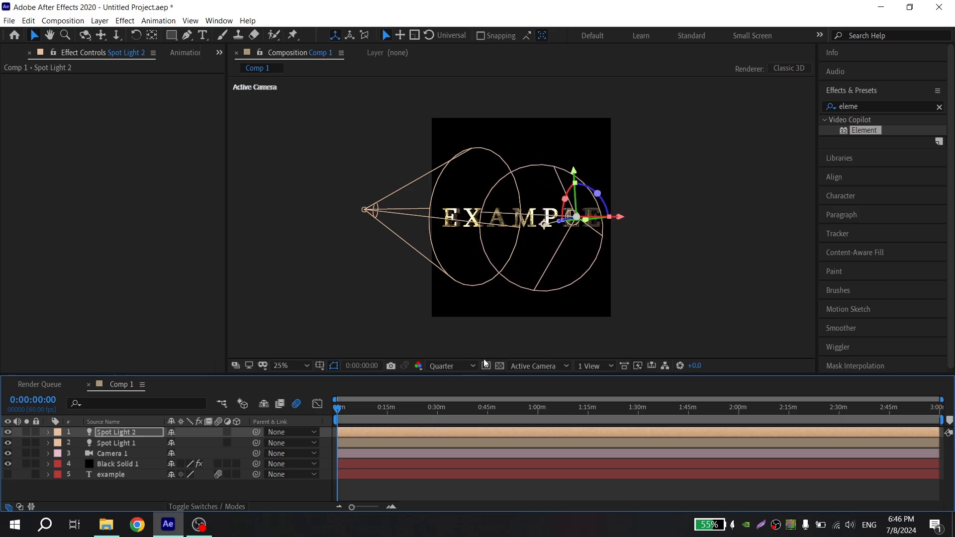
Lower Spot Light 2 until its source sits well below the letter L of the EXAMPLE text.
key("shift+Down")
key("shift+Down")
key("shift+Down")
key("shift+Down")
key("shift+Down")
key("shift+Down")
key("shift+Down")
key("shift+Down")
key("shift+Down")
key("shift+Down")
key("shift+Down")
key("shift+Down")
key("shift+Down")
key("shift+Down")
key("shift+Down")
key("shift+Down")
key("shift+Down")
key("shift+Down")
key("shift+Down")
key("shift+Down")
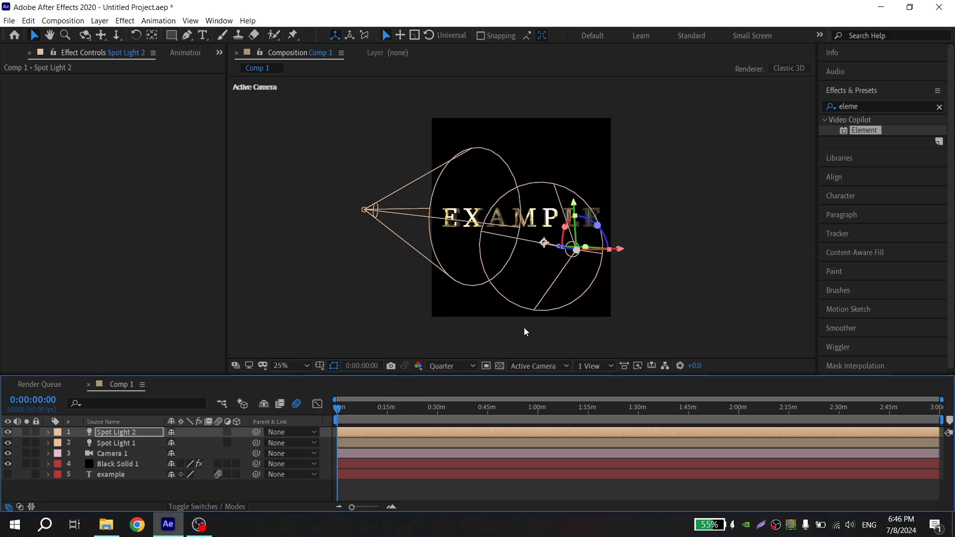
key("shift+Down")
key("shift+Down")
key("shift+Down")
key("shift+Down")
key("shift+Down")
key("shift+Down")
key("shift+Down")
key("shift+Down")
key("shift+Down")
key("shift+Down")
key("shift+Down")
key("shift+Down")
key("shift+Down")
key("shift+Down")
key("shift+Down")
key("shift+Down")
key("shift+Down")
key("shift+Down")
key("shift+Down")
key("shift+Down")
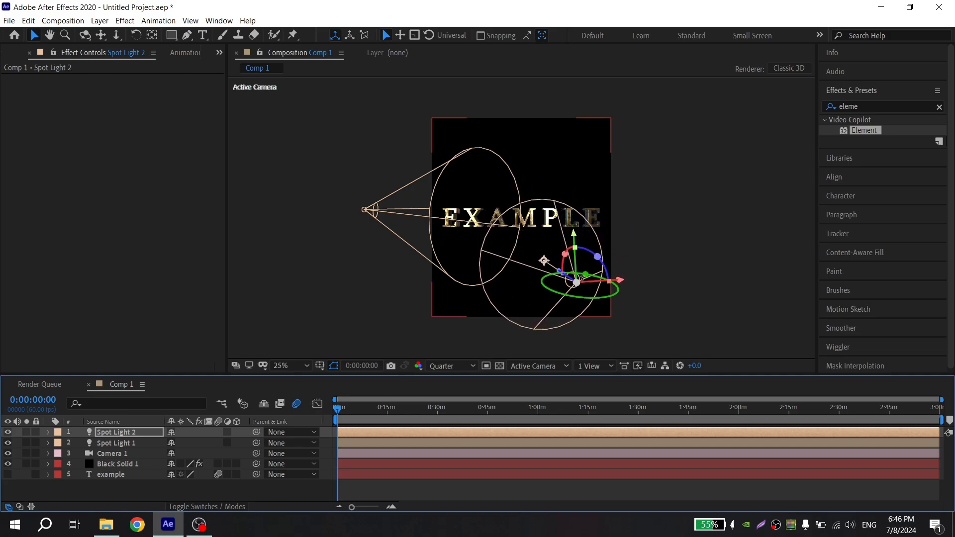
Rotate Spot Light 2 so its cone aims upward toward the last letters of the text, and deselect all layers.
left_click_drag(581, 277, 569, 251)
left_click(513, 496)
left_click(502, 476)
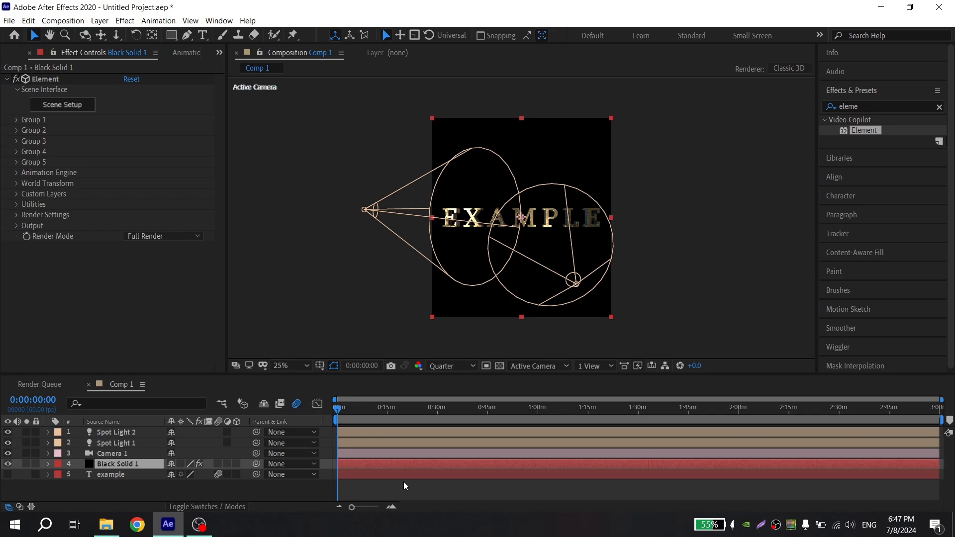
left_click(404, 485)
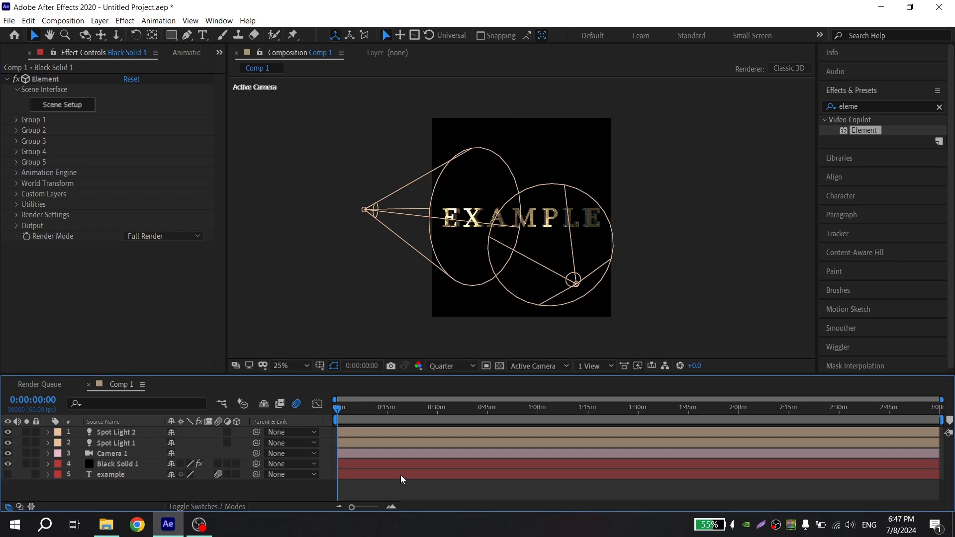
Enable Multi-Object under Particle Look in Group 1 of Black Solid 1's Element effect.
left_click(360, 464)
left_click(22, 121)
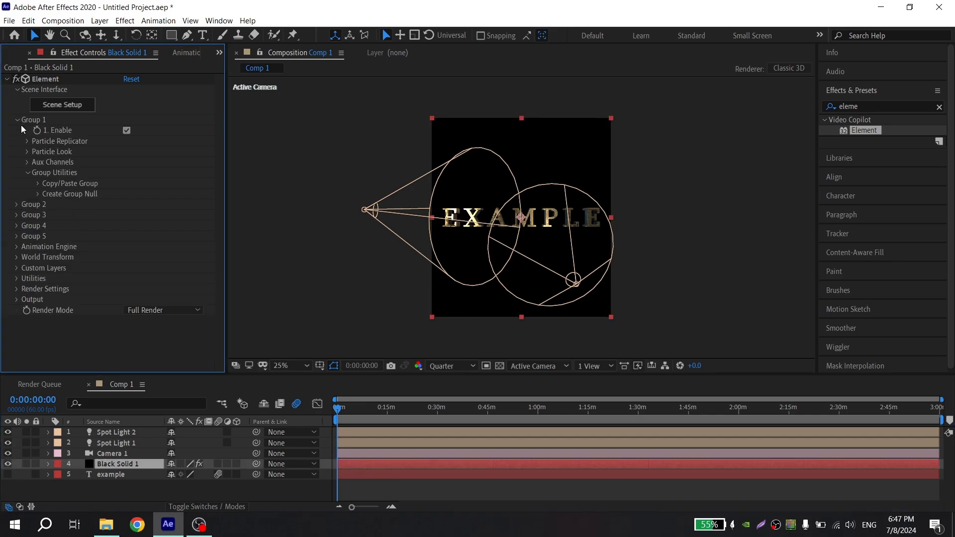
left_click(32, 154)
left_click(39, 236)
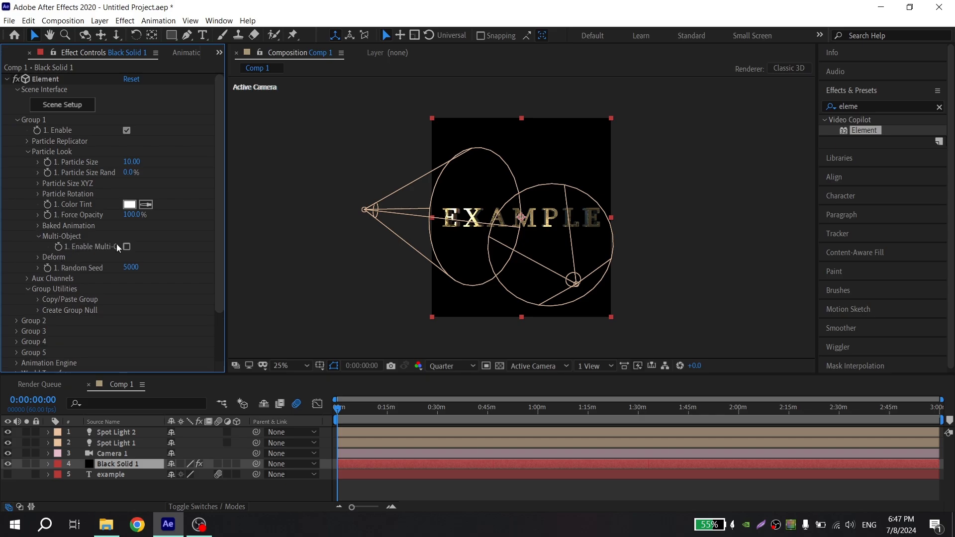
left_click(127, 246)
Keyframe the Multi-Object X Rotation at -277° at 0 seconds and reveal the layer's keyframes in the timeline.
scroll(162, 242, "down", 3)
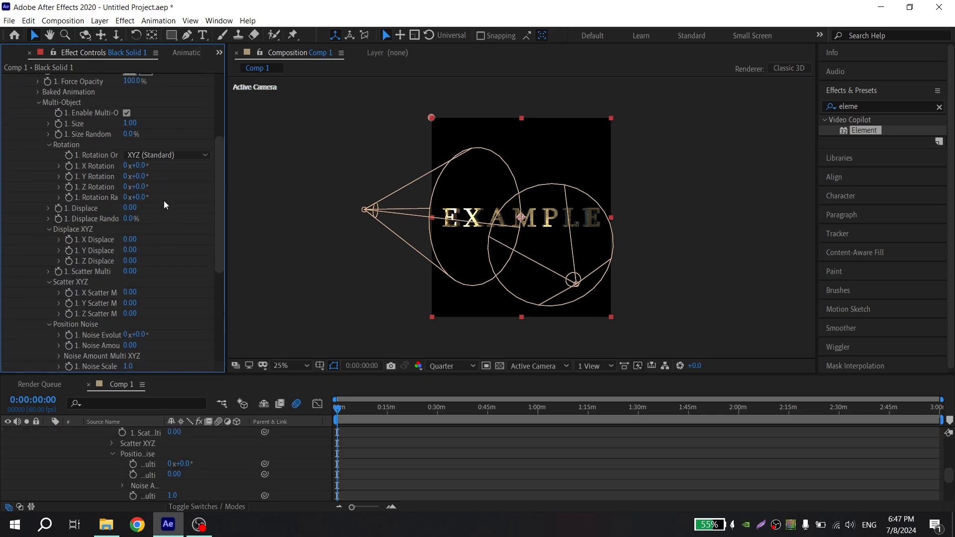
left_click_drag(141, 165, 83, 174)
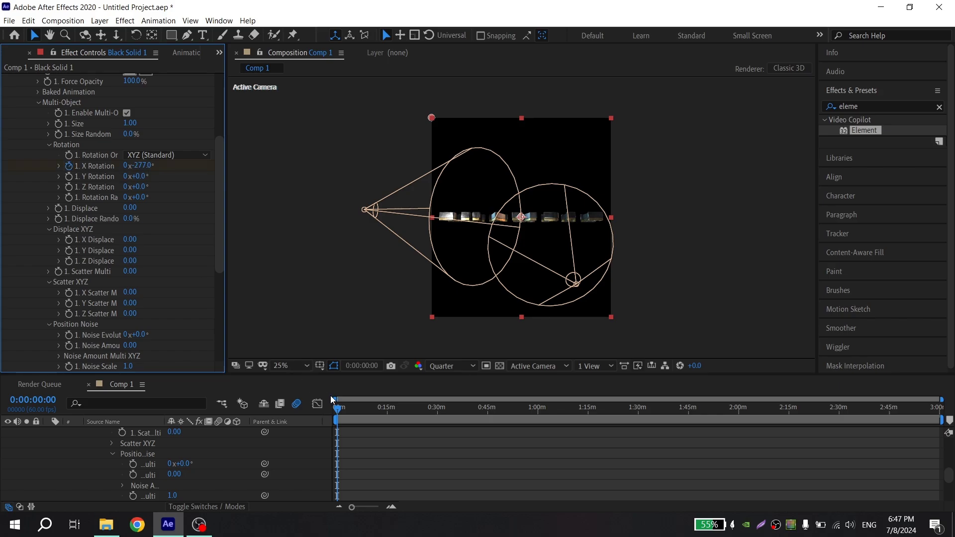
key("u")
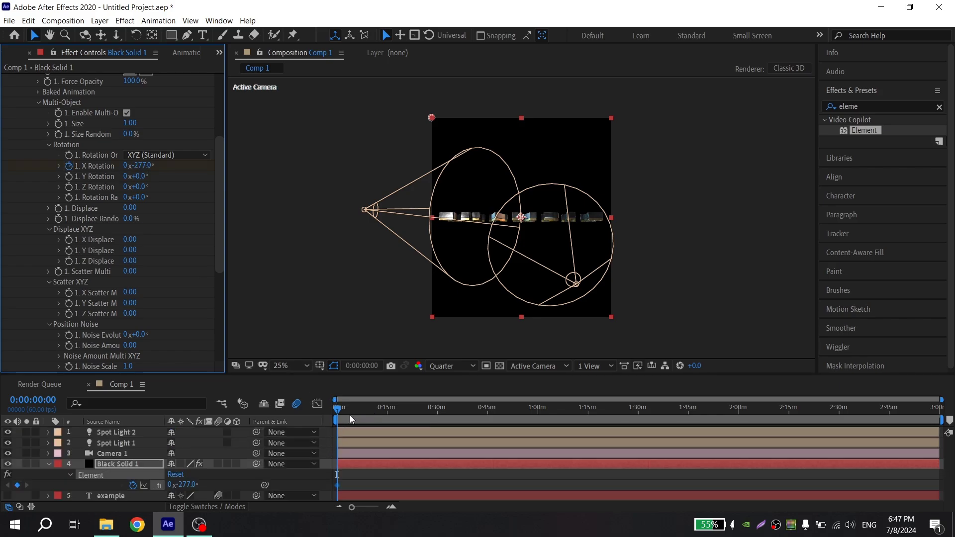
Set the Multi-Object X Rotation to -11° at 0:00:05:01.
key("=")
key("=")
key("=")
key("=")
key("=")
key("=")
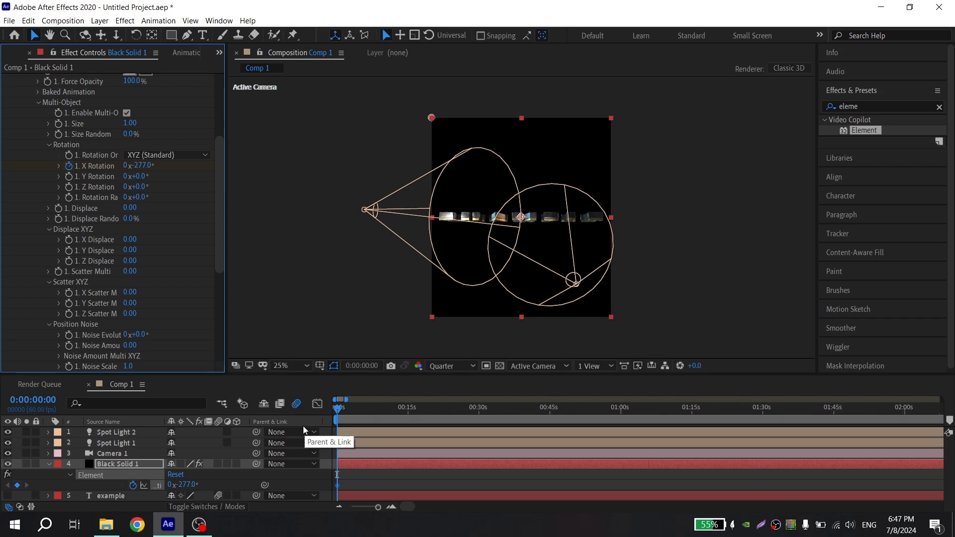
left_click(387, 408)
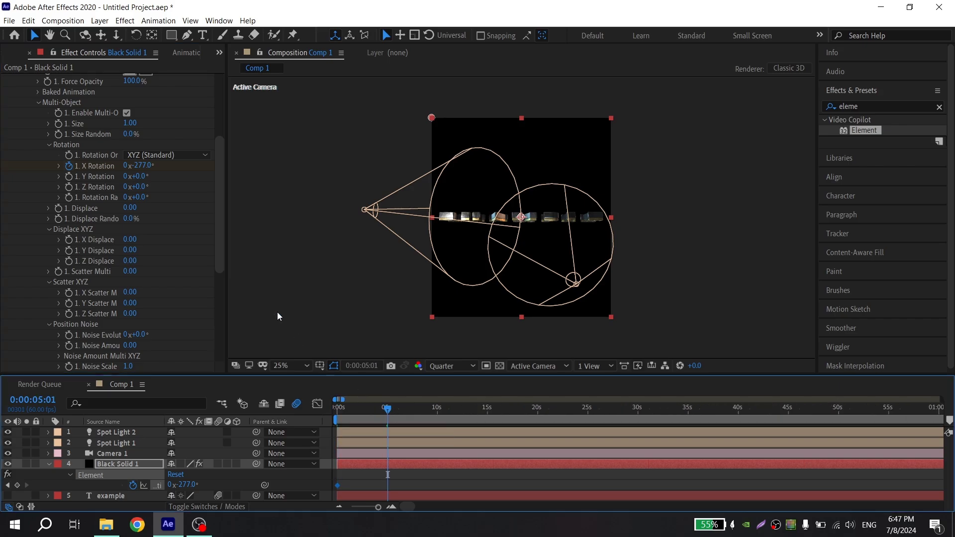
left_click_drag(141, 165, 201, 168)
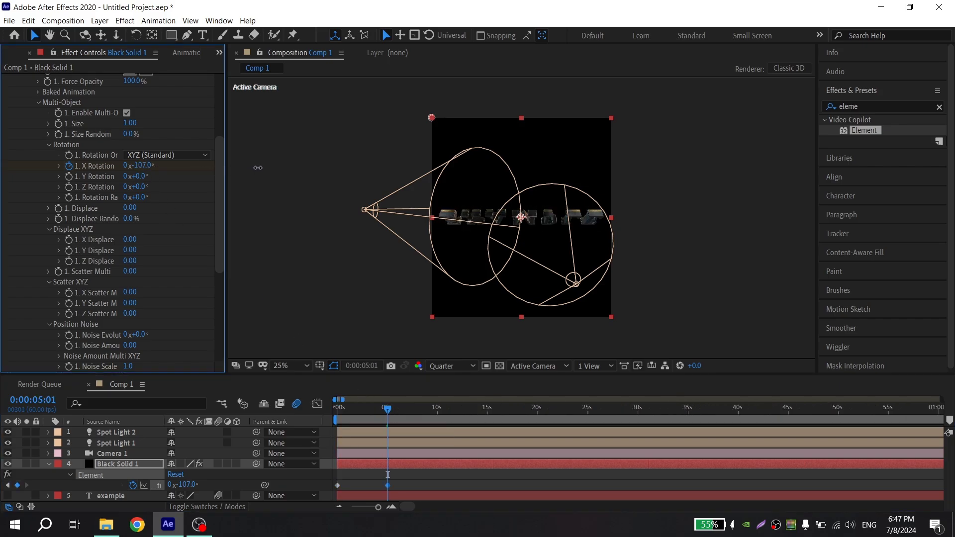
left_click_drag(258, 168, 279, 168)
left_click(142, 165)
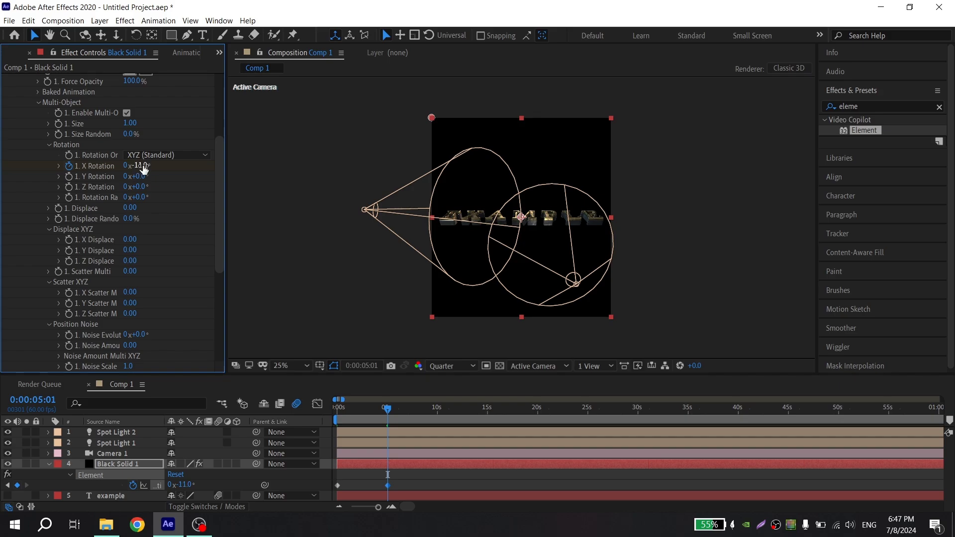
Preview the letter rotation from the start of the composition.
left_click_drag(351, 408, 322, 410)
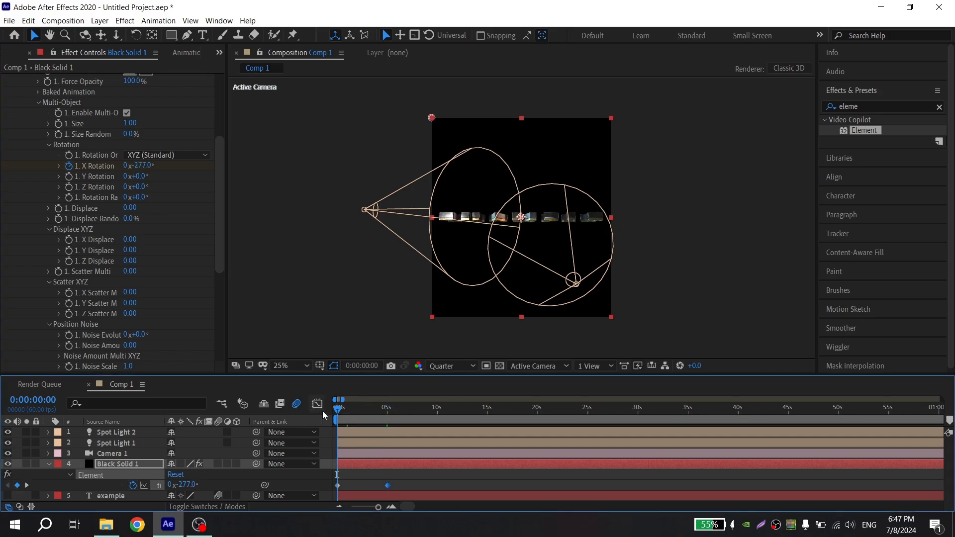
key("space")
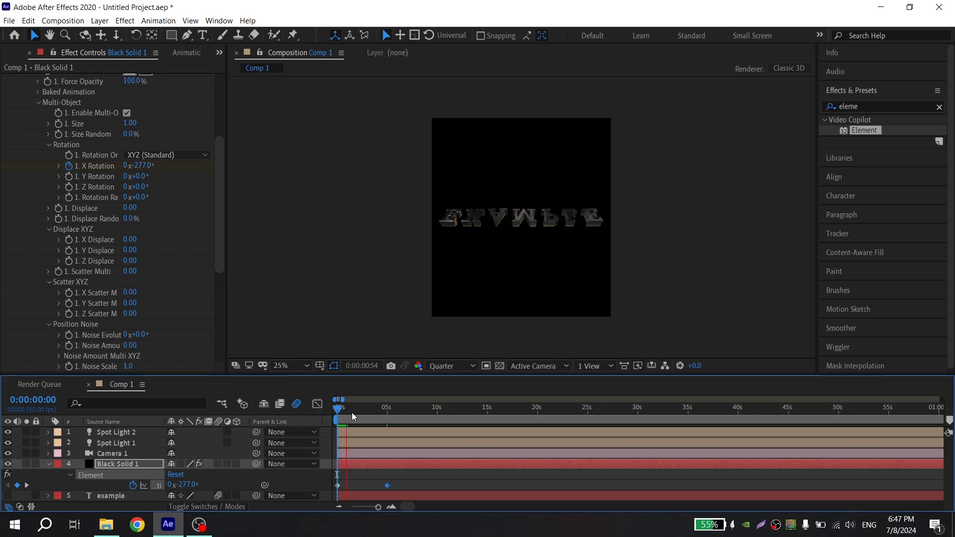
key("space")
Easy-ease both X Rotation keyframes and reshape their value graph into a steep start with a long, gradual finish.
left_click_drag(416, 473, 323, 494)
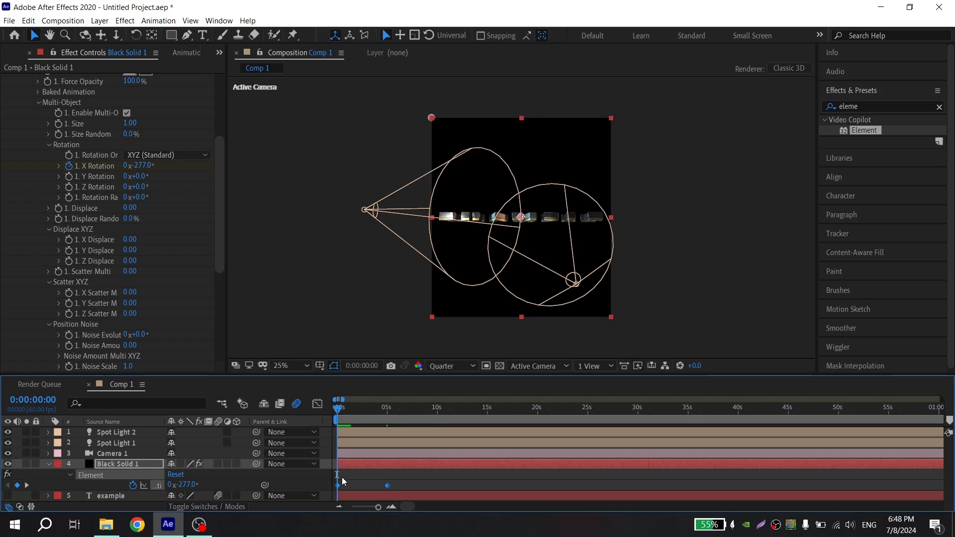
key("F9")
left_click(317, 404)
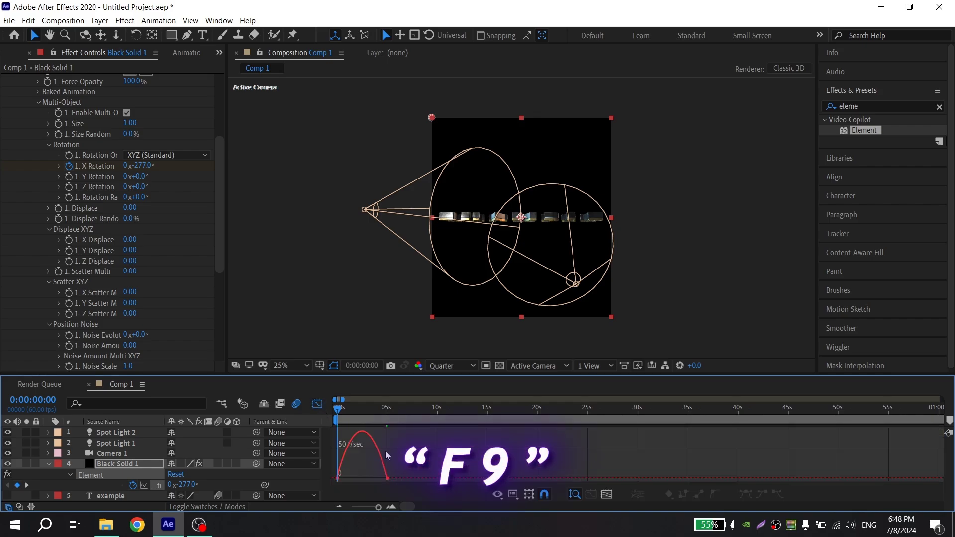
left_click(513, 494)
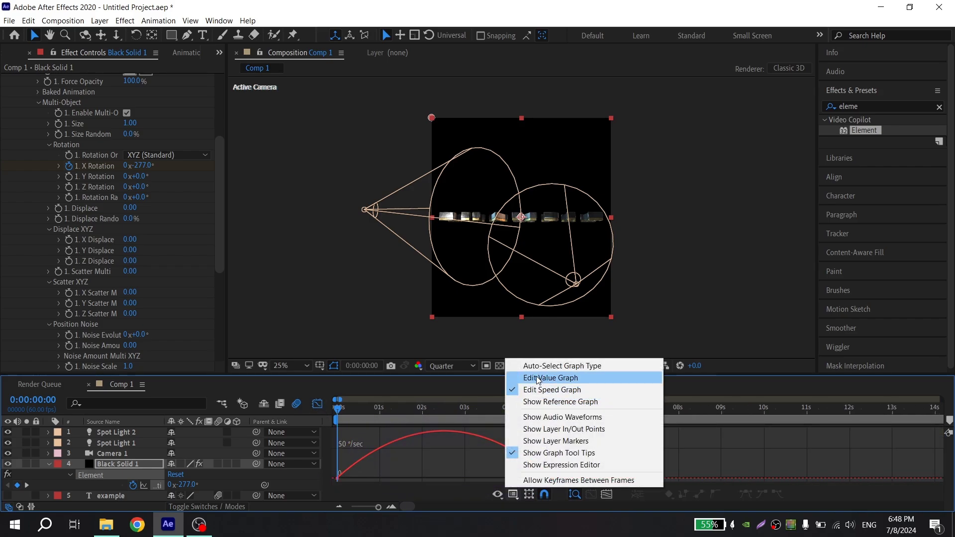
left_click(537, 378)
scroll(392, 453, "down", 2)
left_click_drag(365, 453, 320, 441)
Play back the eased X Rotation animation to check its timing.
key("space")
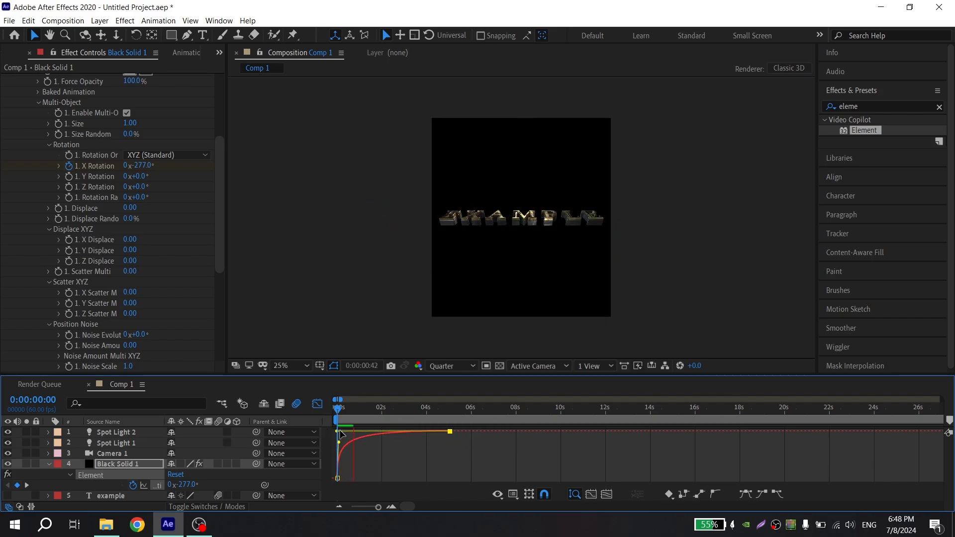
key("space")
key("space")
key("space")
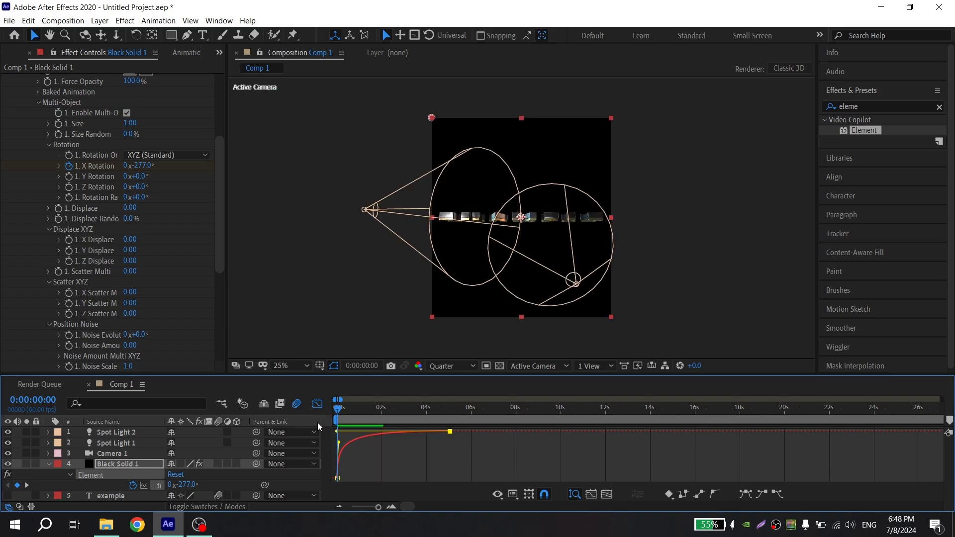
Close the Graph Editor and add a Multi-Object Displace keyframe of 0.00 at 0 seconds.
left_click(317, 404)
key("u")
key("minus")
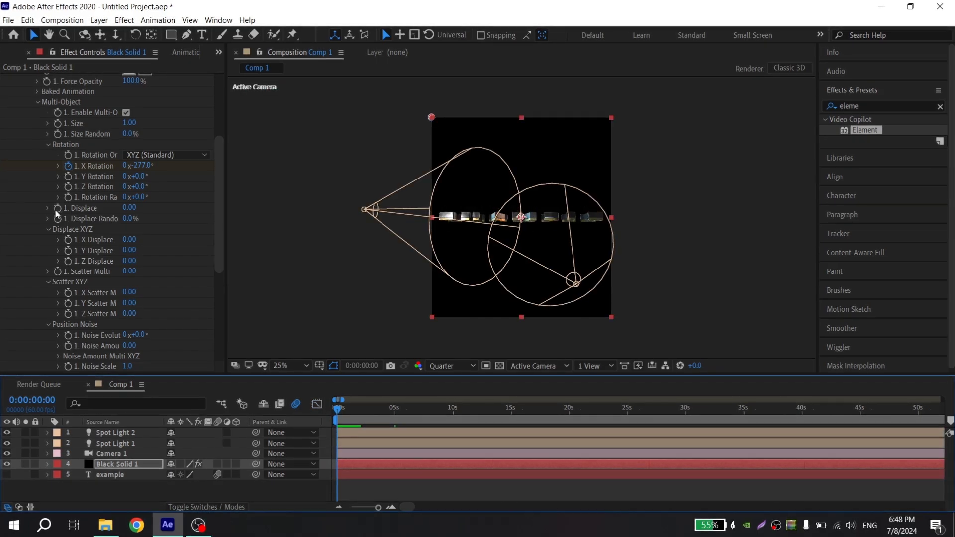
Set the Multi-Object Displace to 0.30 at 0:00:08:05 to spread the letters apart.
left_click(357, 408)
left_click_drag(360, 412, 360, 411)
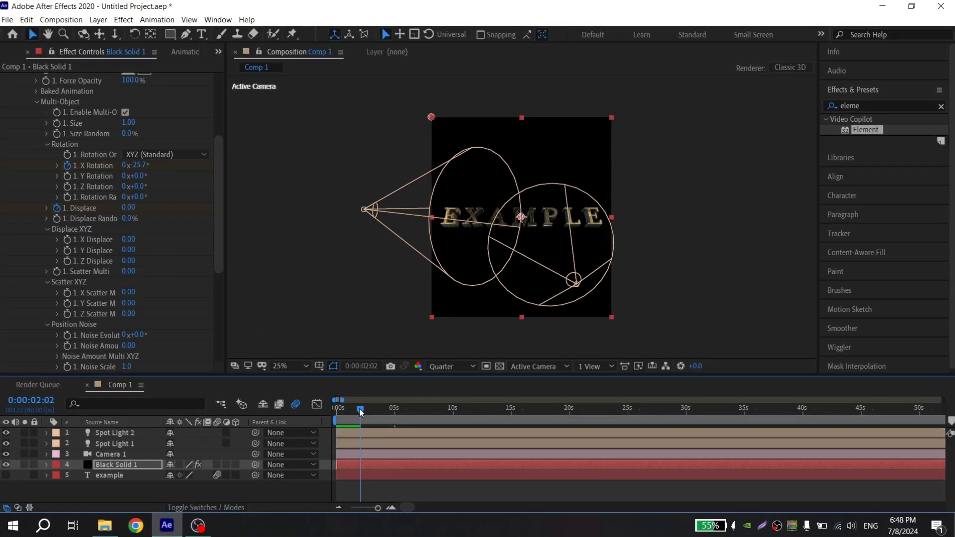
key("u")
key("equal")
left_click(436, 408)
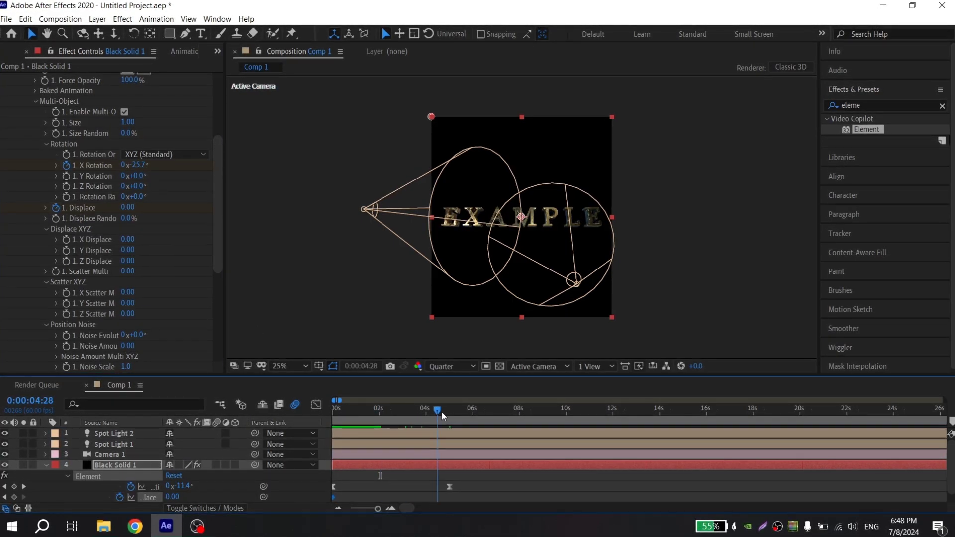
left_click(521, 409)
left_click(130, 208)
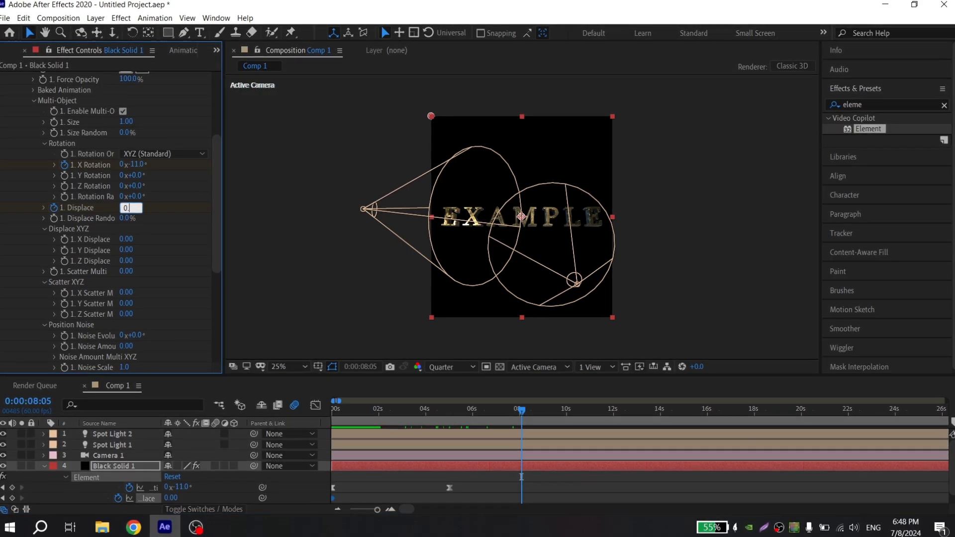
key("Return")
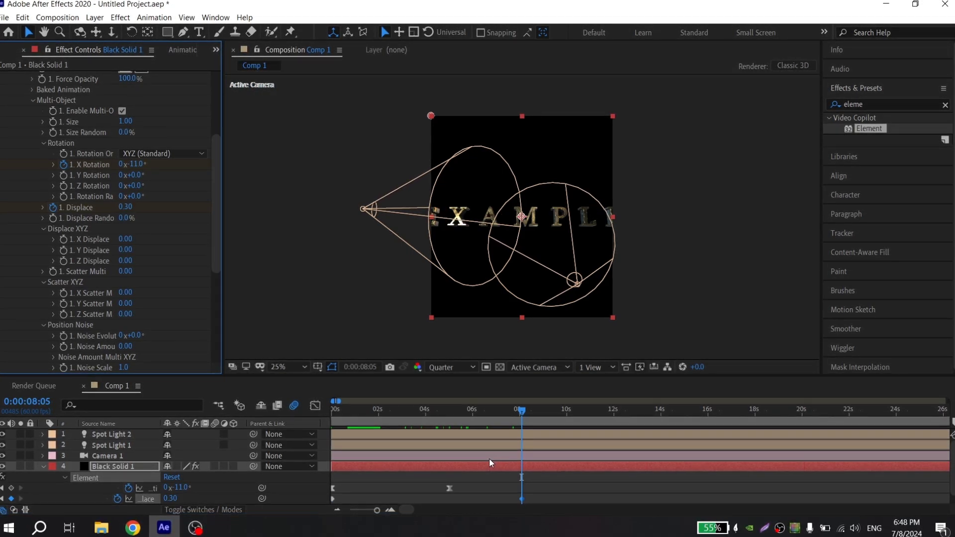
Easy-ease both Displace keyframes and pull in their graph handles to form a straight value line.
scroll(456, 486, "down", 2)
scroll(457, 489, "down", 1)
left_click_drag(457, 489, 321, 493)
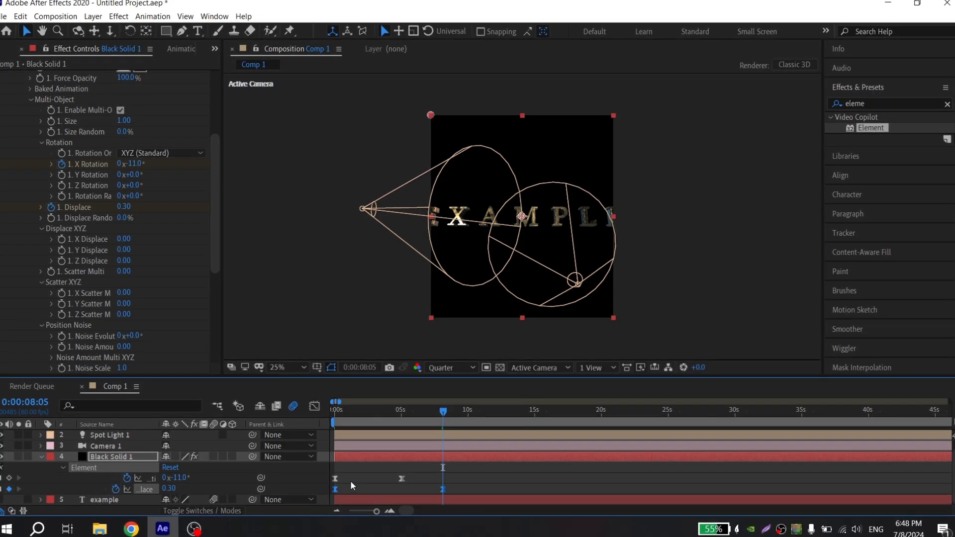
left_click(314, 406)
left_click(363, 472)
left_click_drag(371, 481, 335, 482)
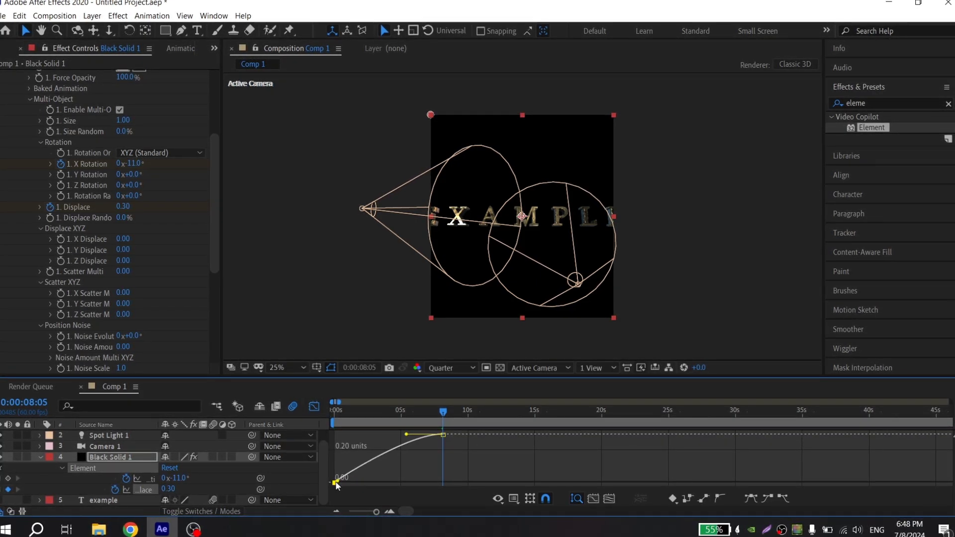
left_click_drag(406, 434, 443, 435)
Preview the combined rotation and letter-spreading animation from the start.
left_click_drag(365, 414, 284, 419)
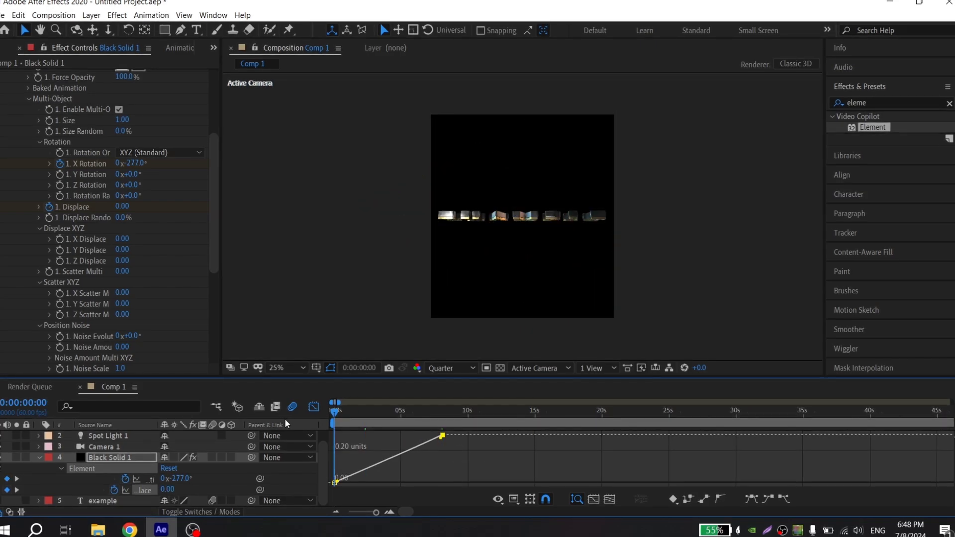
key("space")
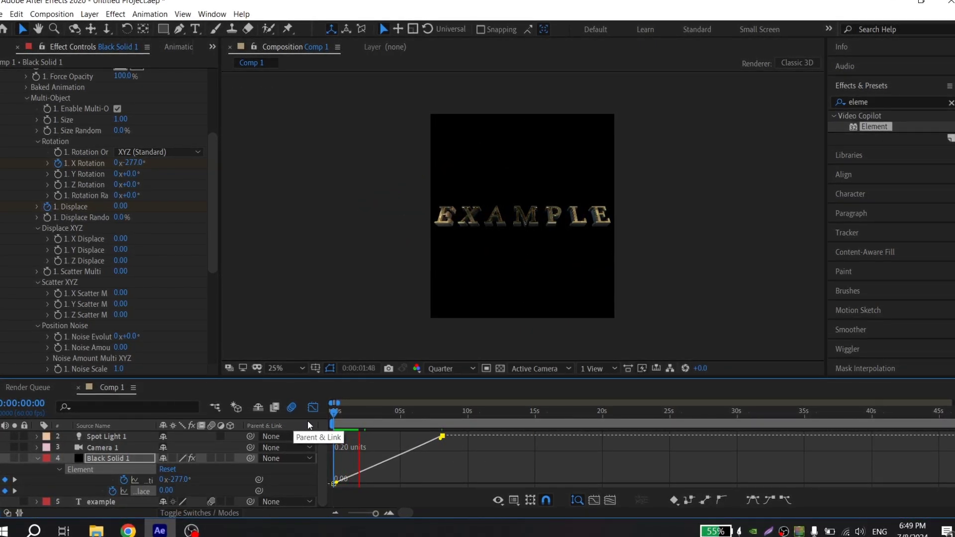
left_click(360, 414)
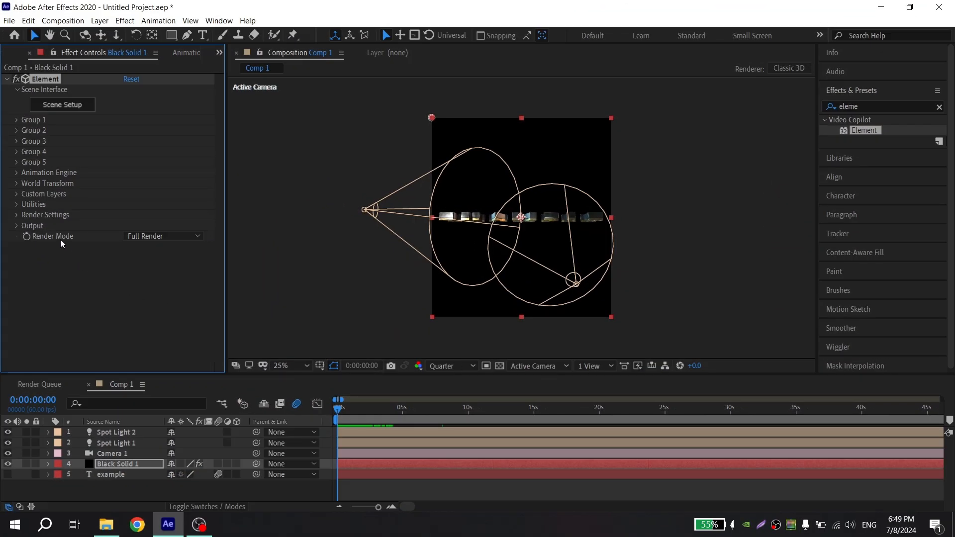
Enable keyframing for World Scale in Element's World Transform at 0 seconds and reveal its keyframe in the timeline.
left_click(16, 183)
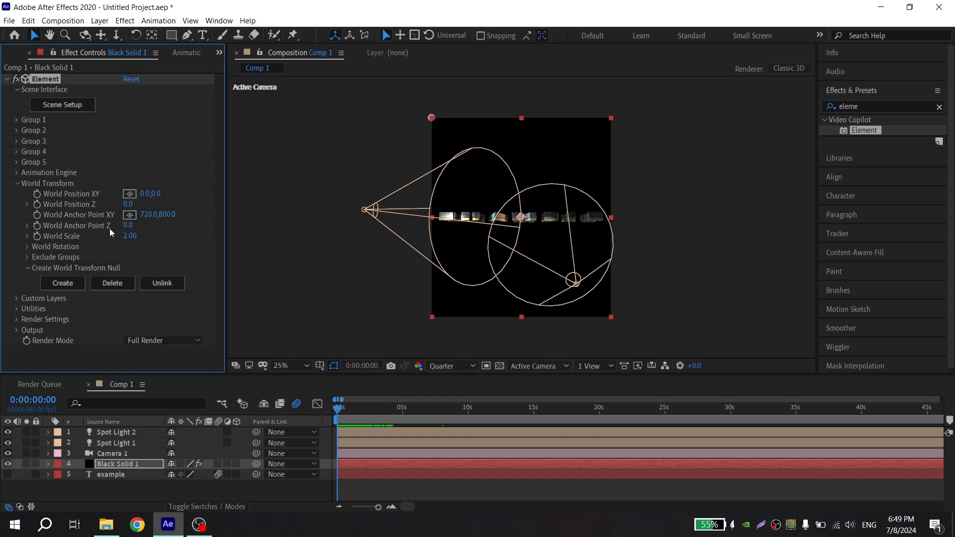
left_click(37, 235)
key("u")
scroll(377, 487, "down", 1)
key("equal")
Move the World Scale keyframe to 0:00:05:01, aligned with the second X Rotation keyframe.
left_click(337, 486)
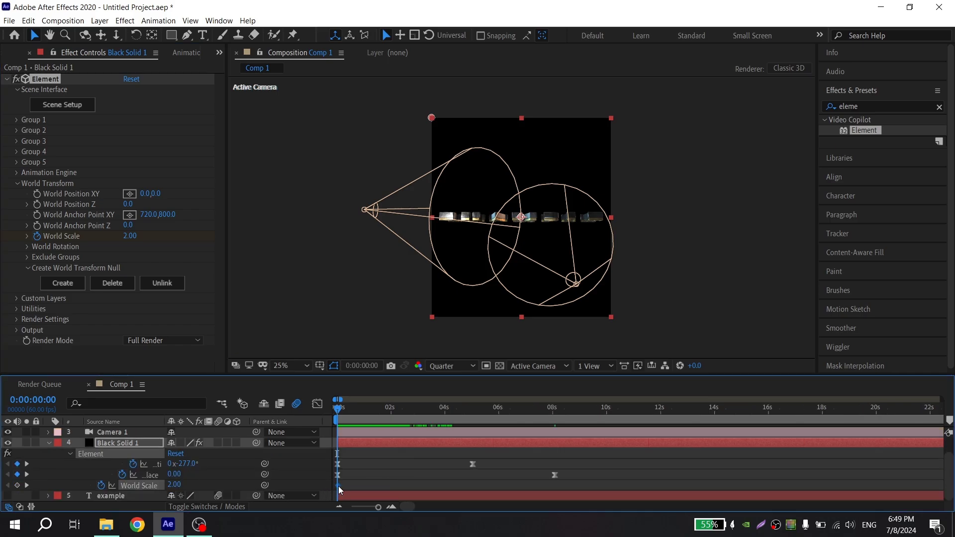
left_click_drag(338, 485, 472, 485)
scroll(453, 482, "up", 2)
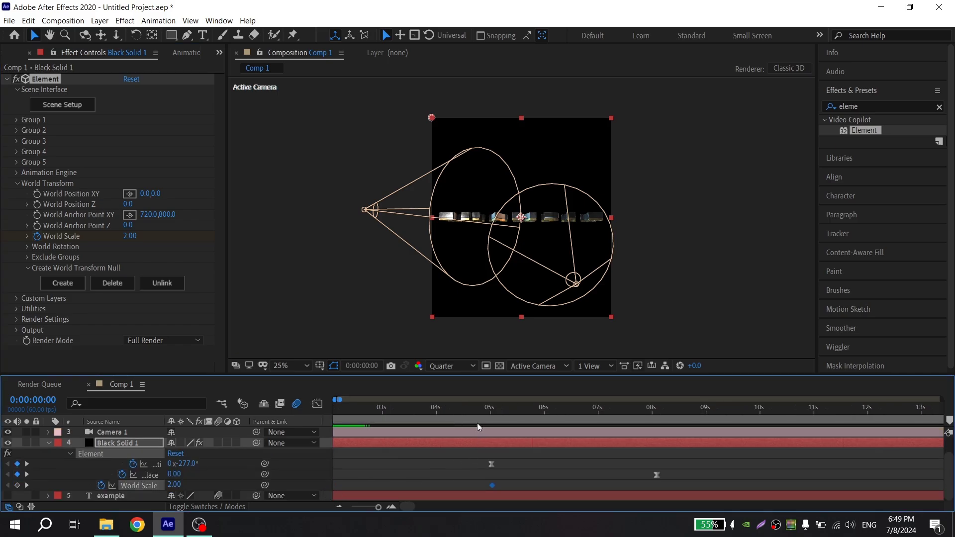
scroll(482, 450, "up", 2)
left_click(498, 413)
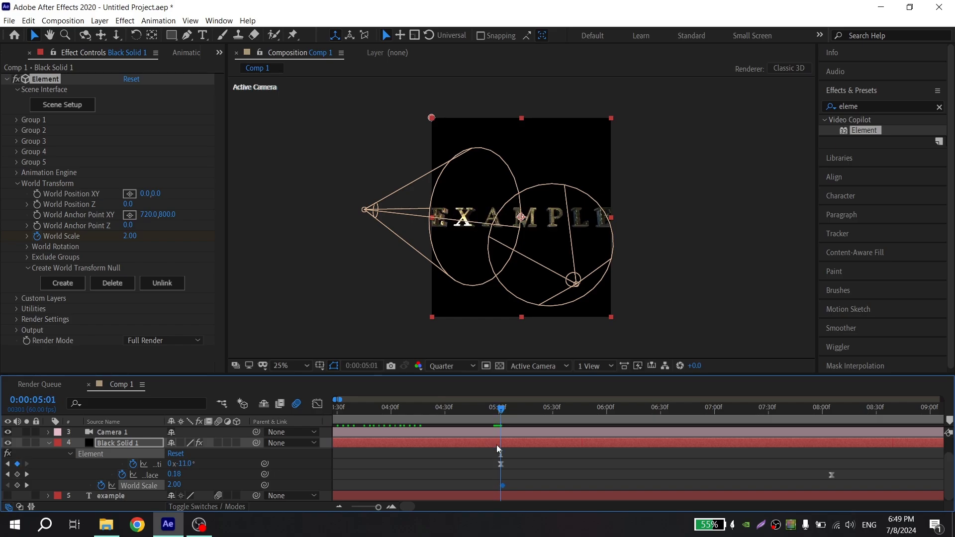
left_click_drag(503, 486, 500, 485)
Set Element's World Scale to 0 at 0 seconds on the Black Solid 1 layer.
scroll(500, 485, "down", 3)
left_click_drag(373, 414, 316, 458)
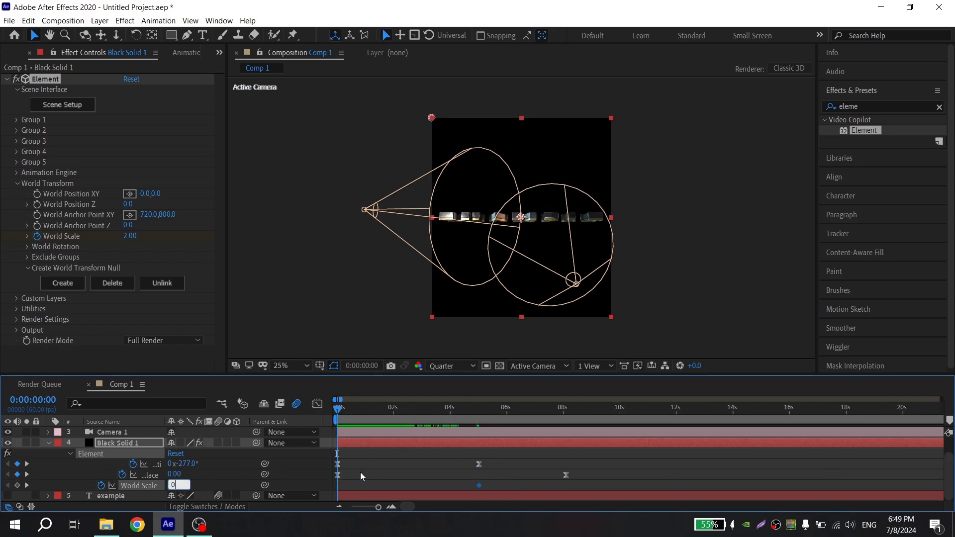
key("Return")
Easy-ease both World Scale keyframes, shape their value curve to rise steeply at the start and level off, and preview it.
left_click(478, 485)
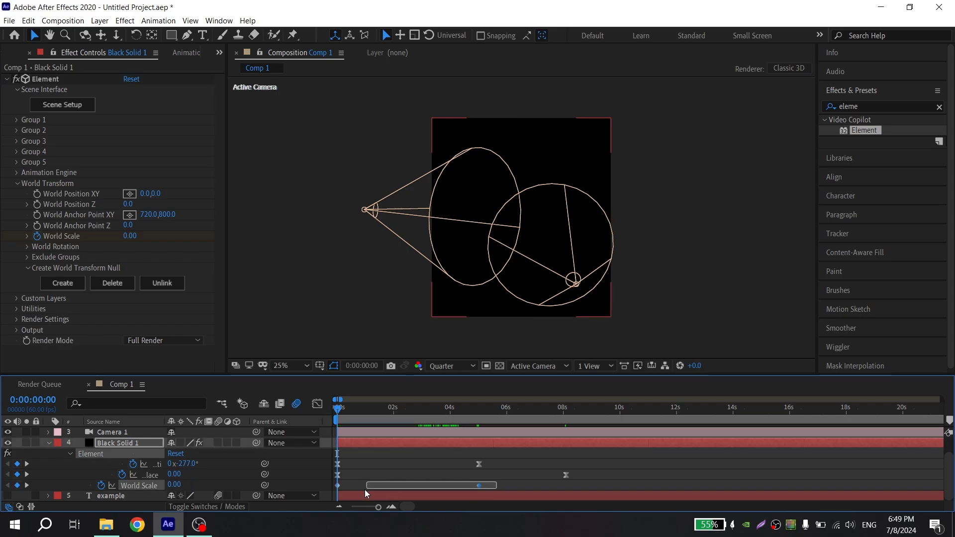
left_click(316, 404)
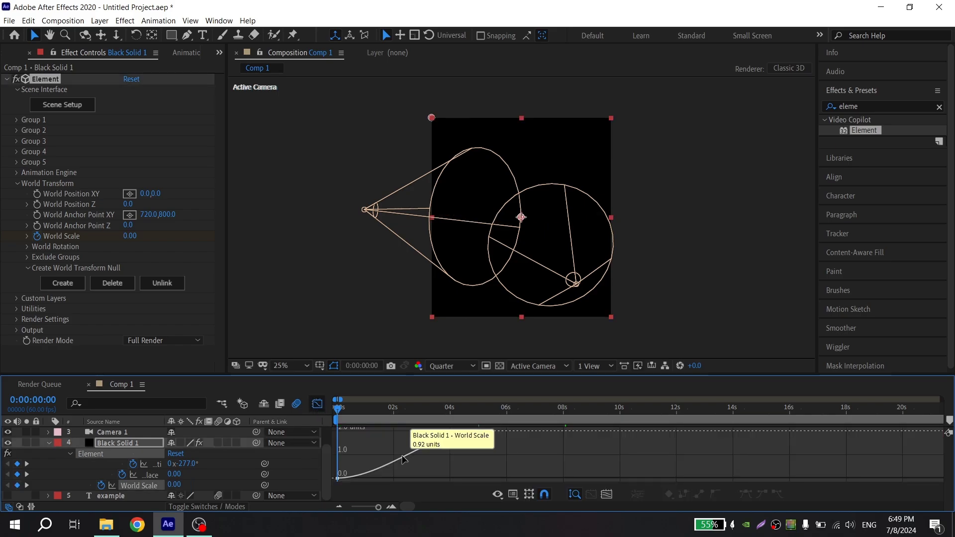
left_click_drag(350, 464, 318, 442)
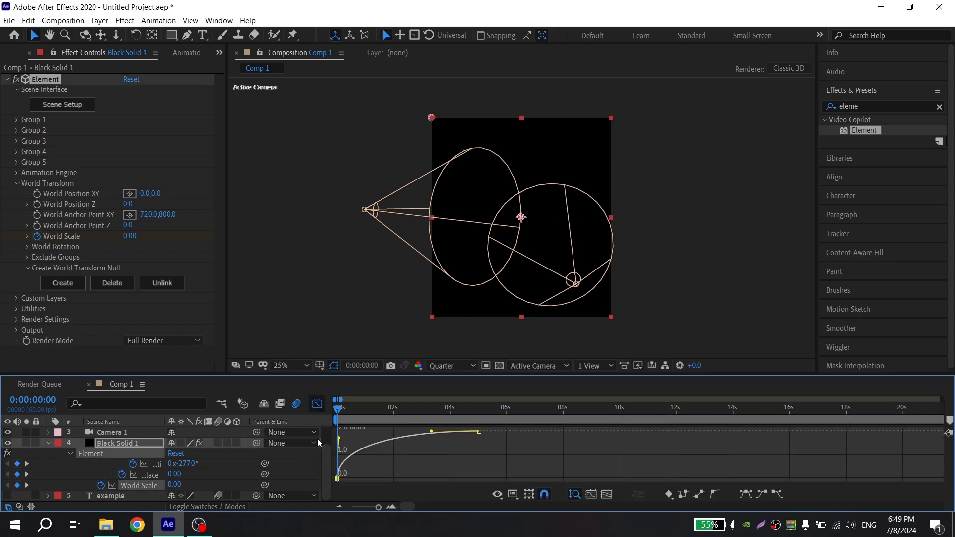
left_click_drag(431, 431, 328, 436)
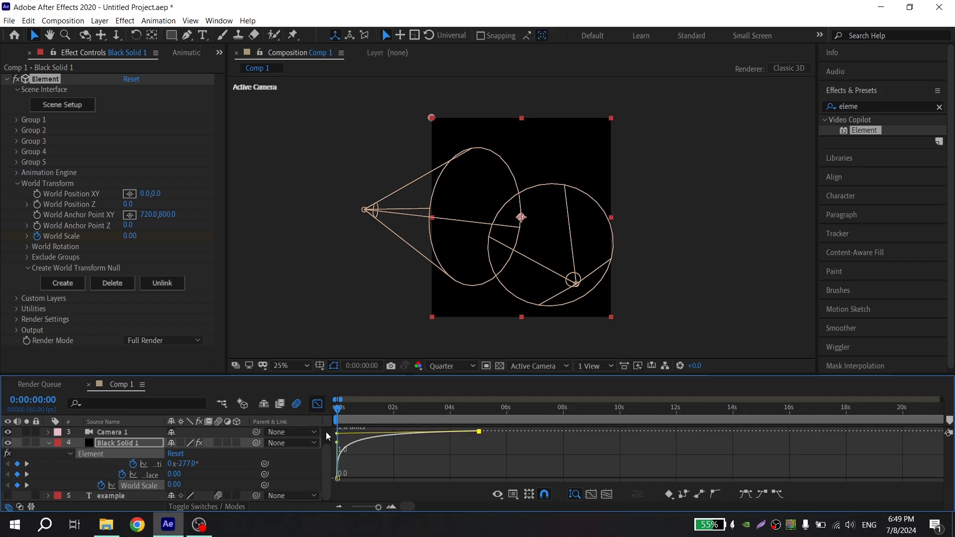
key("space")
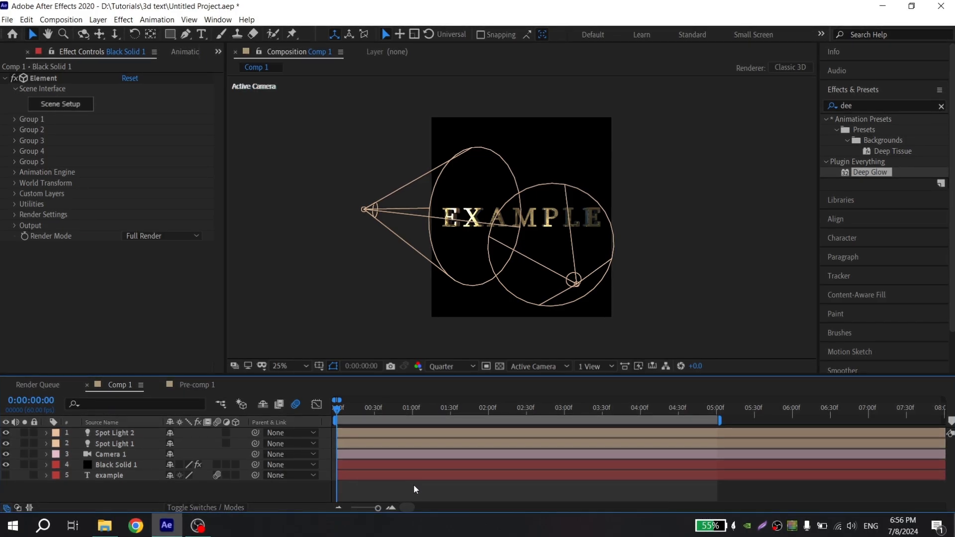
Keyframe the Black Solid 1 layer's Opacity at 0% at 0 seconds.
left_click(349, 468)
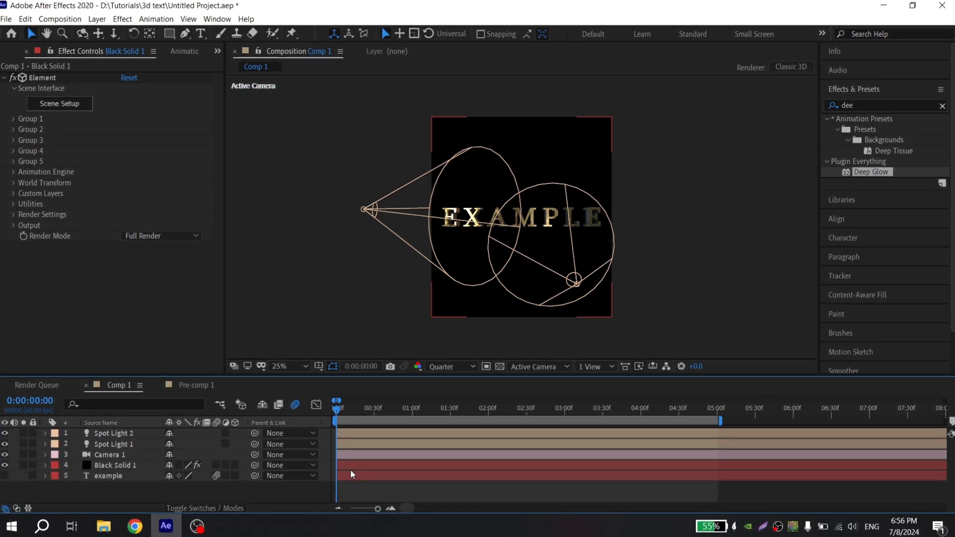
key("=")
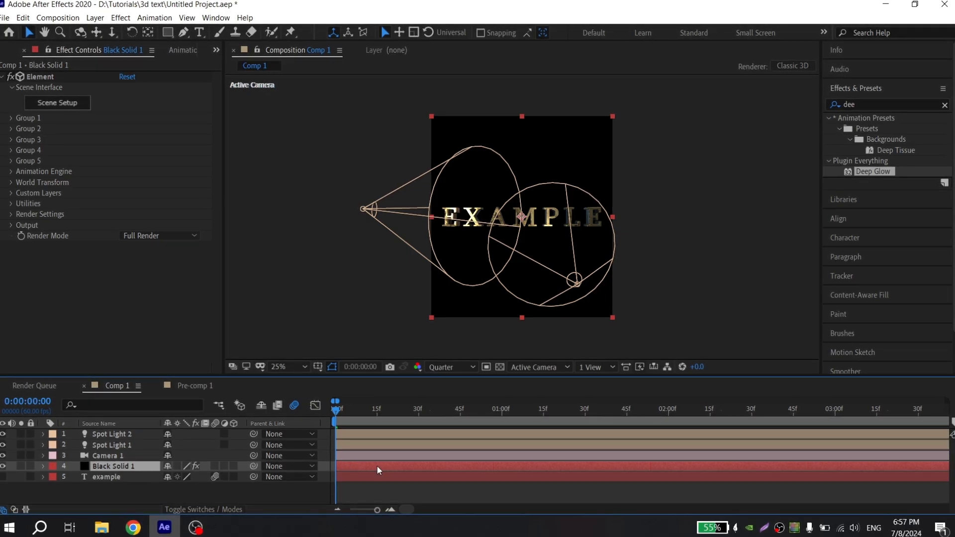
key("t")
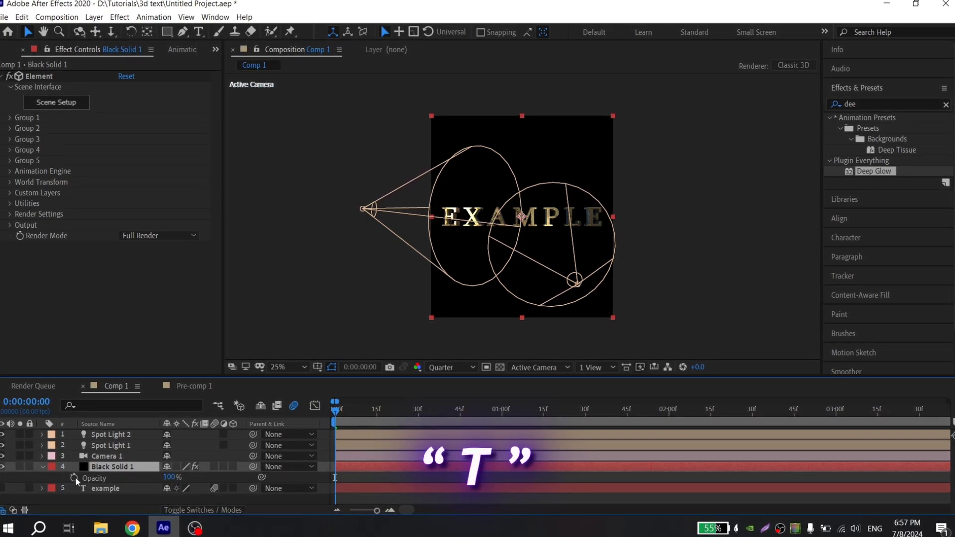
left_click_drag(170, 477, 113, 478)
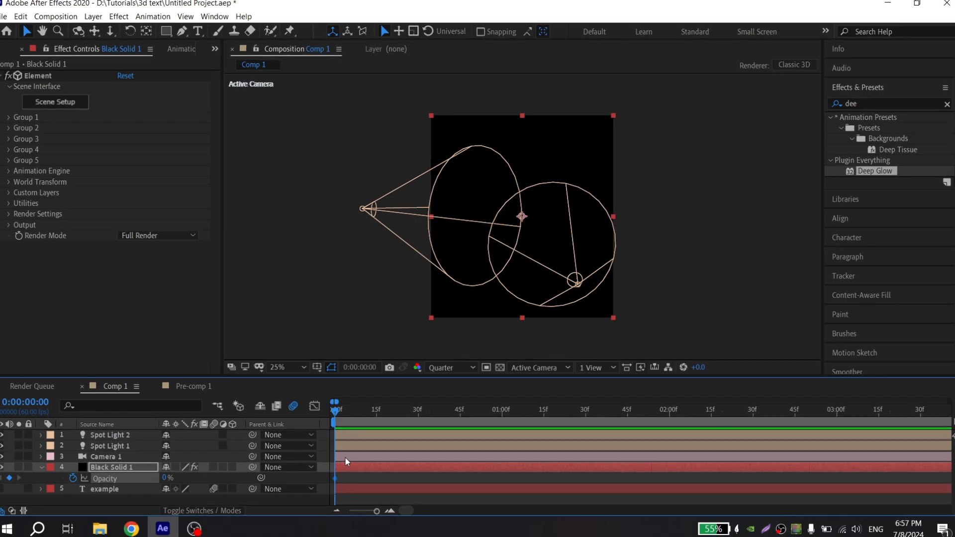
Set the Black Solid 1 layer's Opacity to 100% at 0:00:00:37 and preview the fade-in from the start.
key("-")
left_click_drag(351, 417, 386, 419)
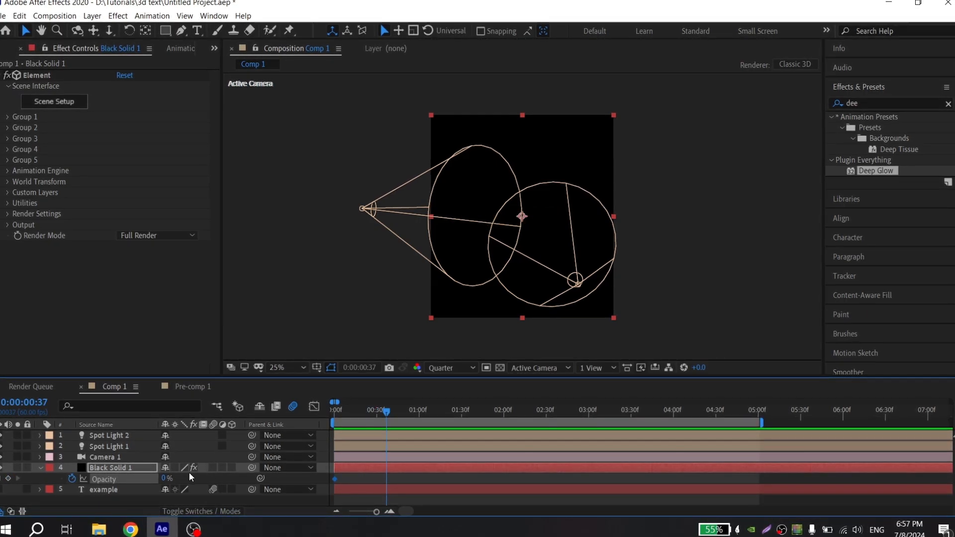
left_click_drag(168, 478, 368, 464)
left_click_drag(386, 412, 267, 427)
key("space")
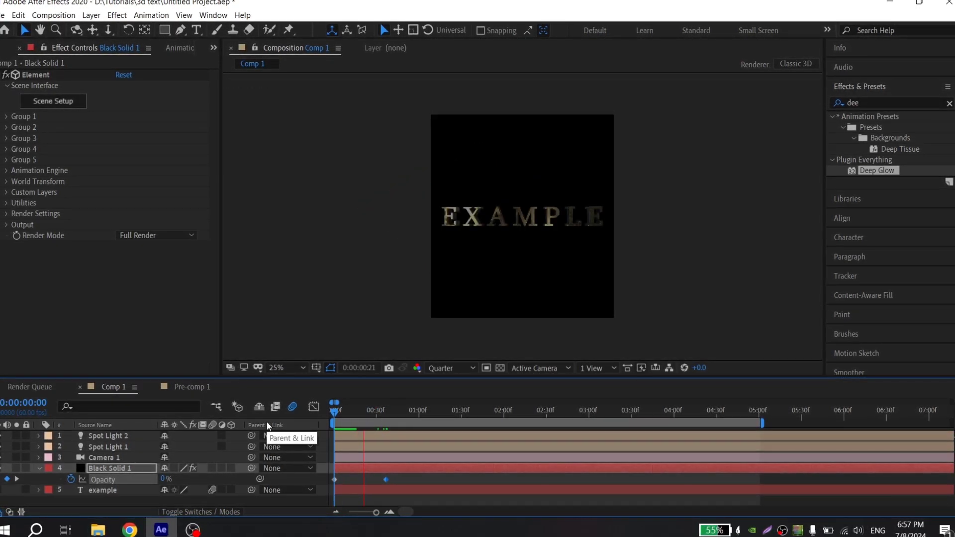
key("space")
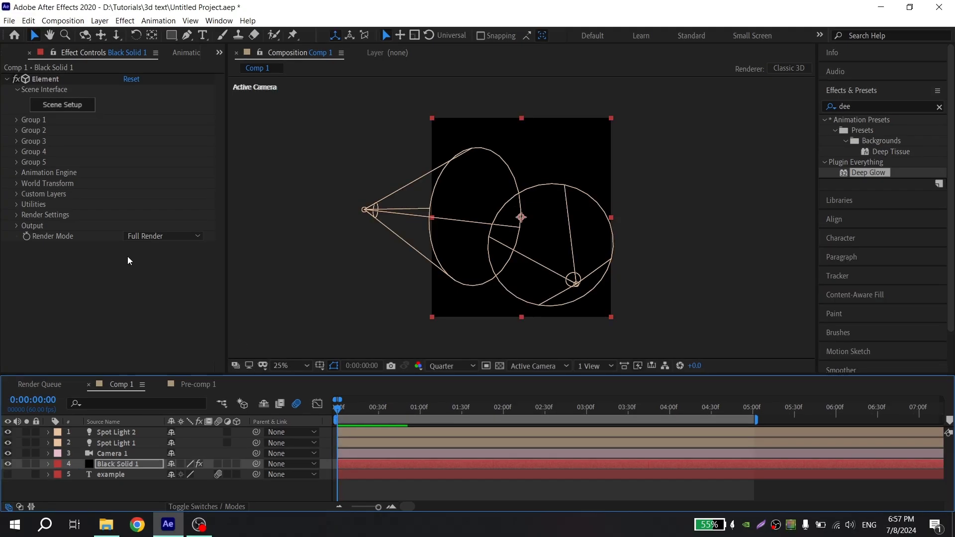
Enable keyframing for Displace in Group 1's Multi-Object settings at 0 seconds and reveal its keyframe in the timeline.
left_click(24, 121)
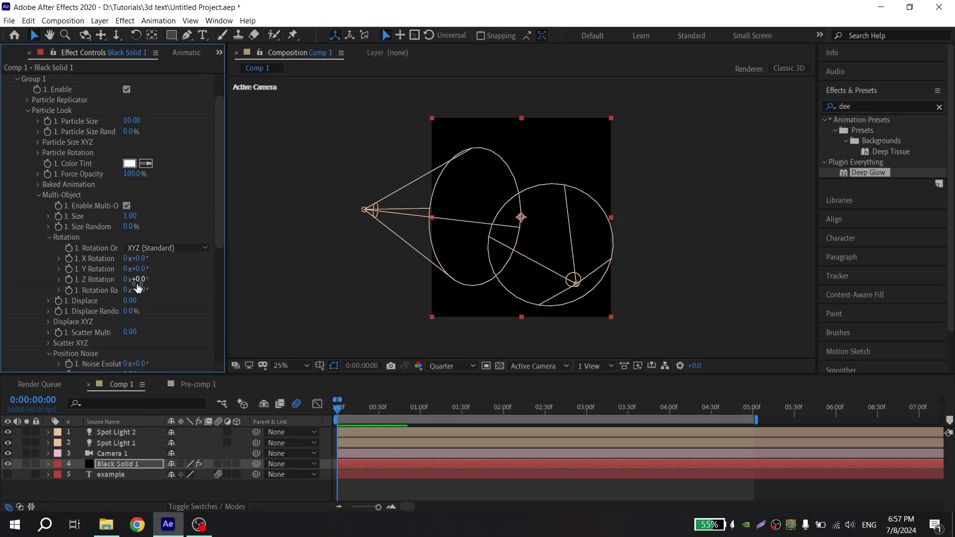
scroll(102, 279, "down", 2)
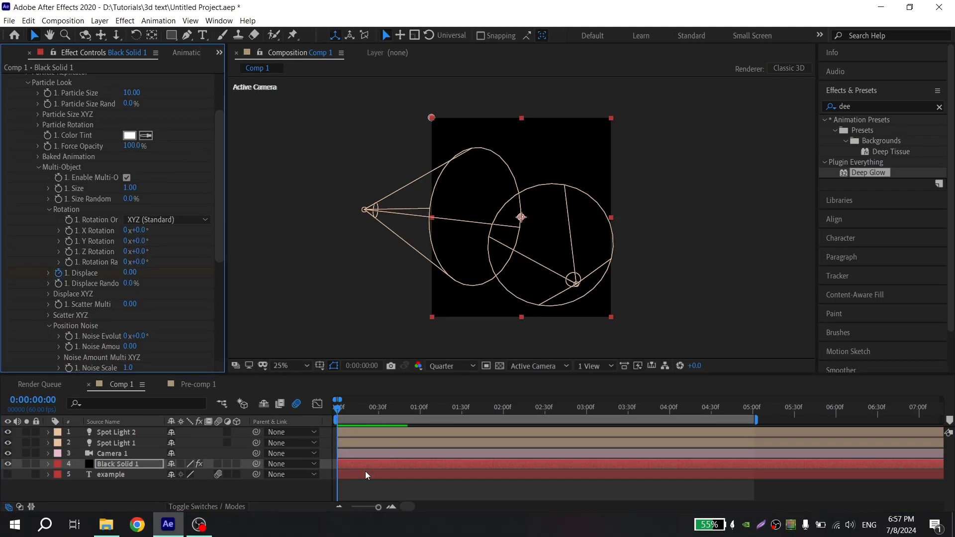
key("u")
scroll(374, 483, "down", 1)
key("equal")
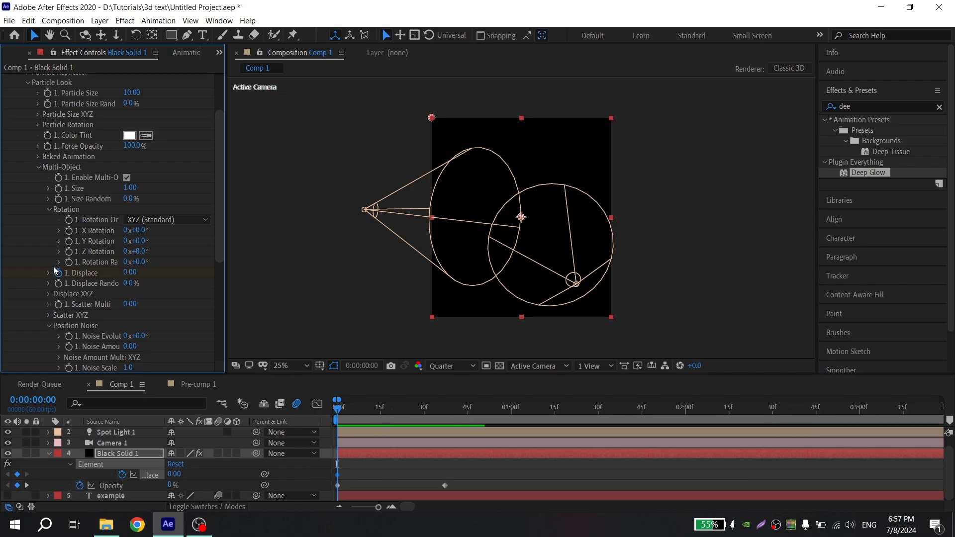
Set Group 1's Displace to 0.3 at 0:00:02:02.
left_click_drag(359, 417, 471, 420)
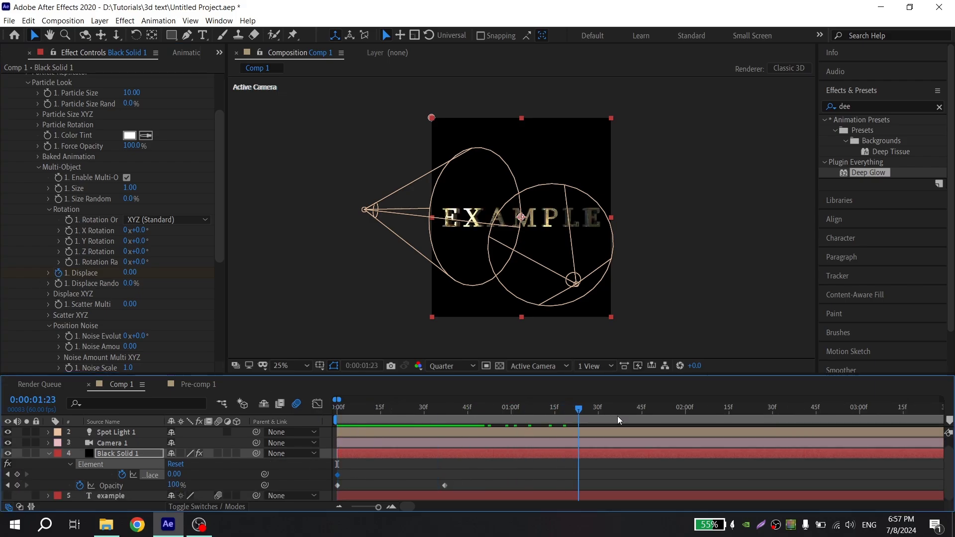
left_click(131, 274)
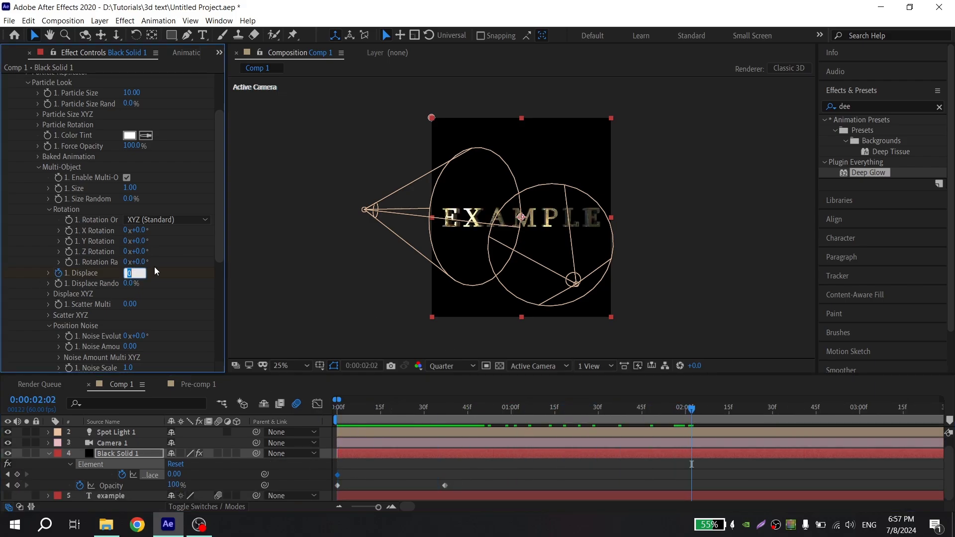
type("0.3")
key("Return")
Move the second Displace keyframe to the end of the work area at about 5 seconds.
scroll(483, 458, "down", 1)
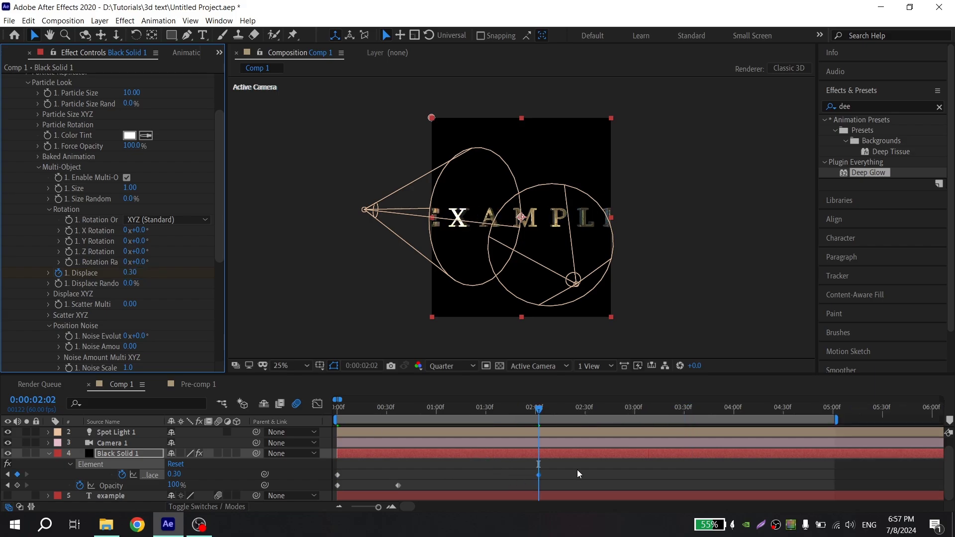
left_click_drag(577, 470, 336, 477)
left_click(502, 466)
Easy-ease both Displace keyframes, pull in their graph handles to form a straight value line, and preview the letter spreading.
left_click_drag(543, 476, 332, 478)
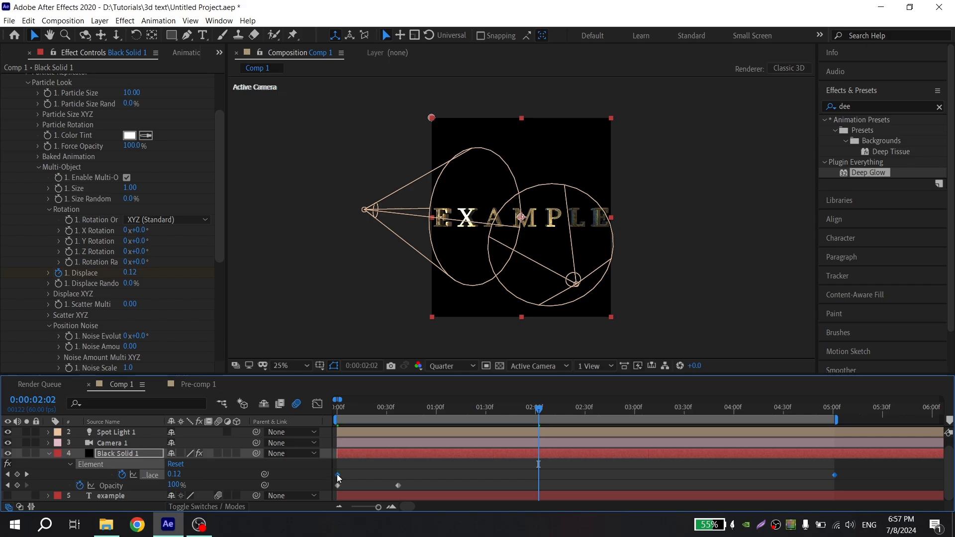
key("F9")
left_click(317, 403)
left_click_drag(396, 461, 333, 483)
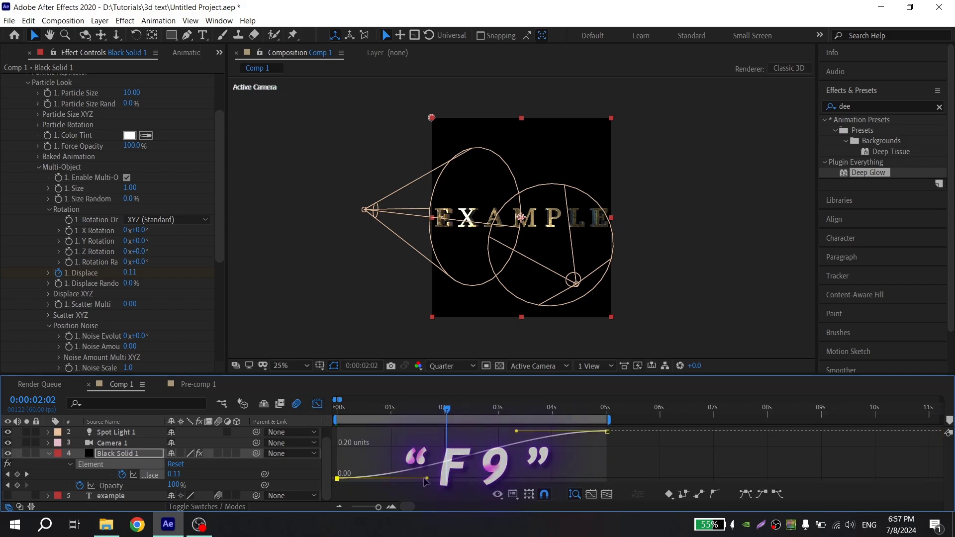
left_click_drag(427, 478, 334, 478)
left_click_drag(519, 434, 605, 431)
key("Home")
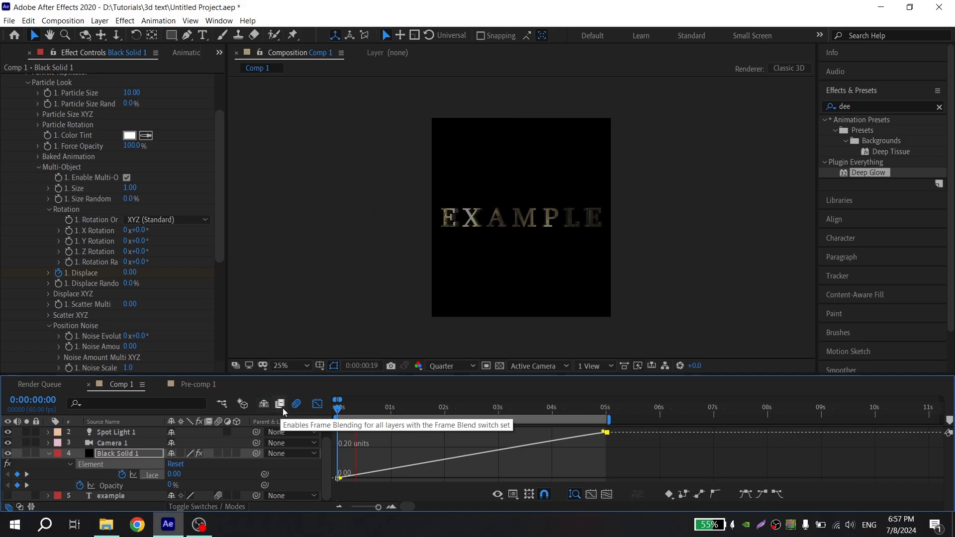
left_click(317, 403)
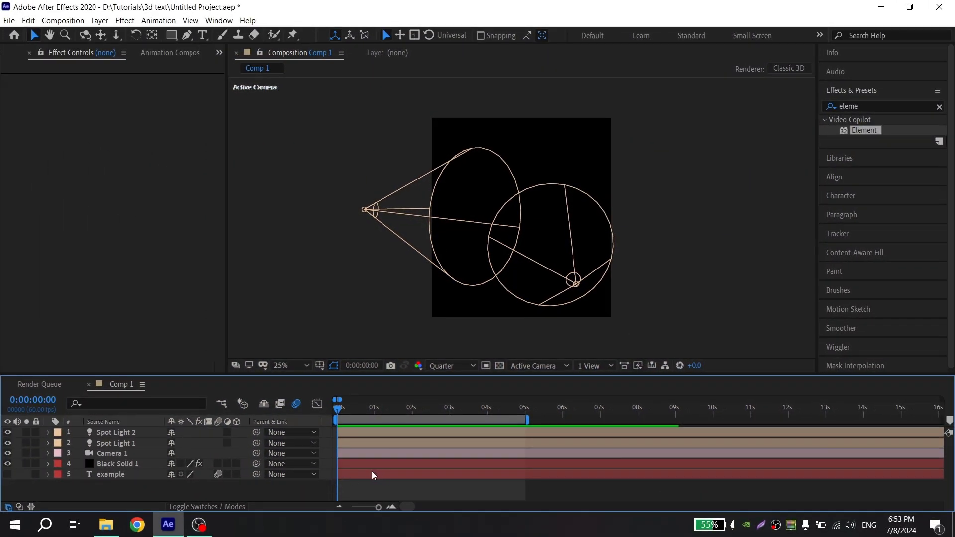
Pre-compose both spot lights, the camera, Black Solid 1 and the example text as Pre-comp 1, moving all attributes into it.
left_click(357, 473)
left_click(361, 463, "shift")
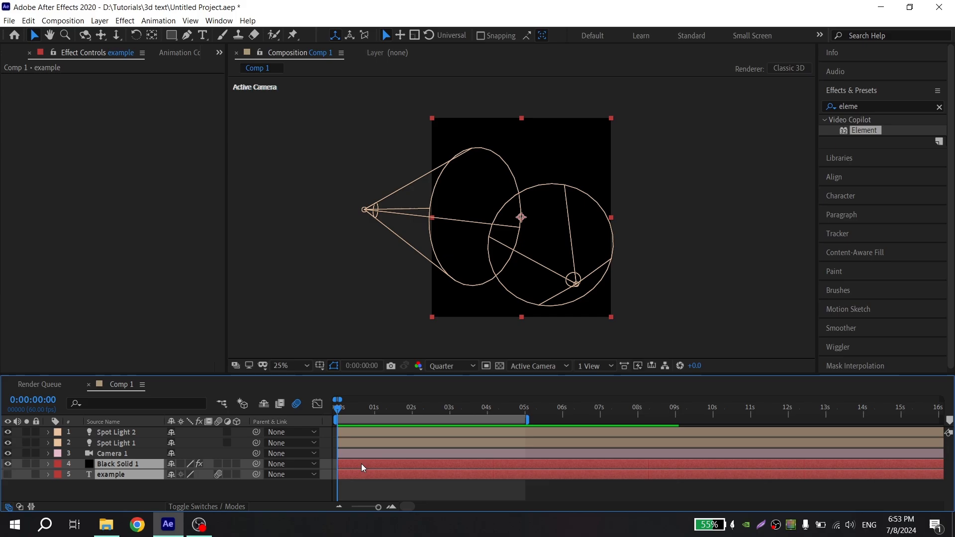
left_click(362, 453, "shift")
left_click(367, 442, "shift")
left_click(371, 432, "shift")
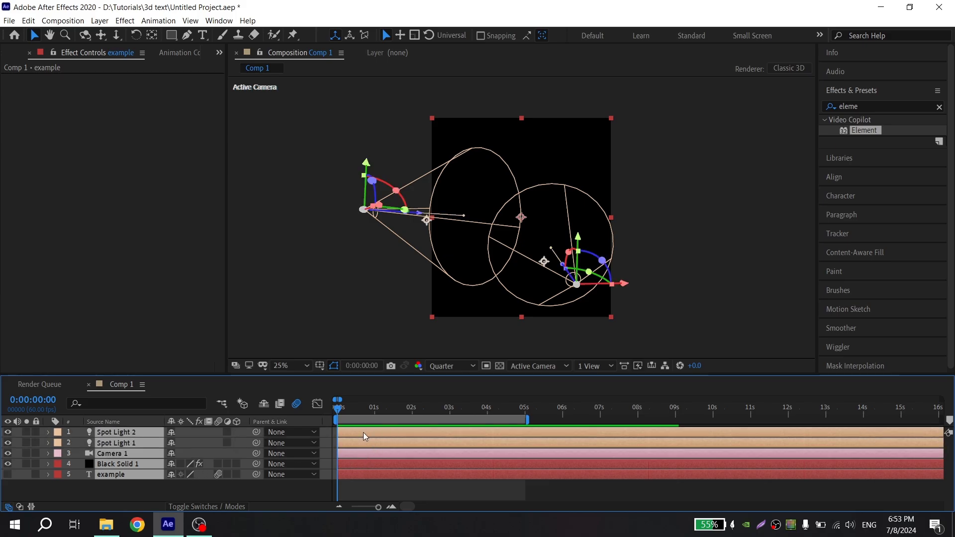
left_click_drag(363, 489, 371, 437)
right_click(371, 436)
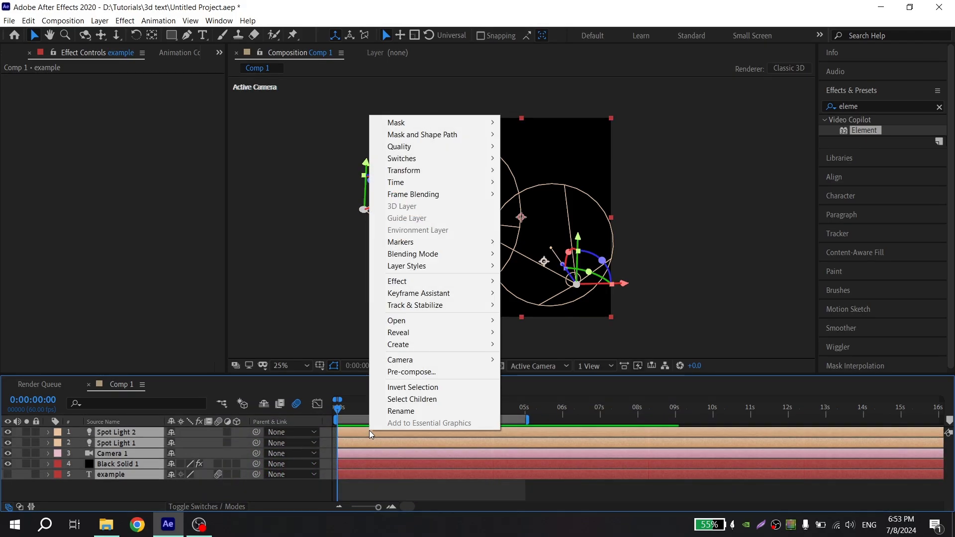
left_click(390, 372)
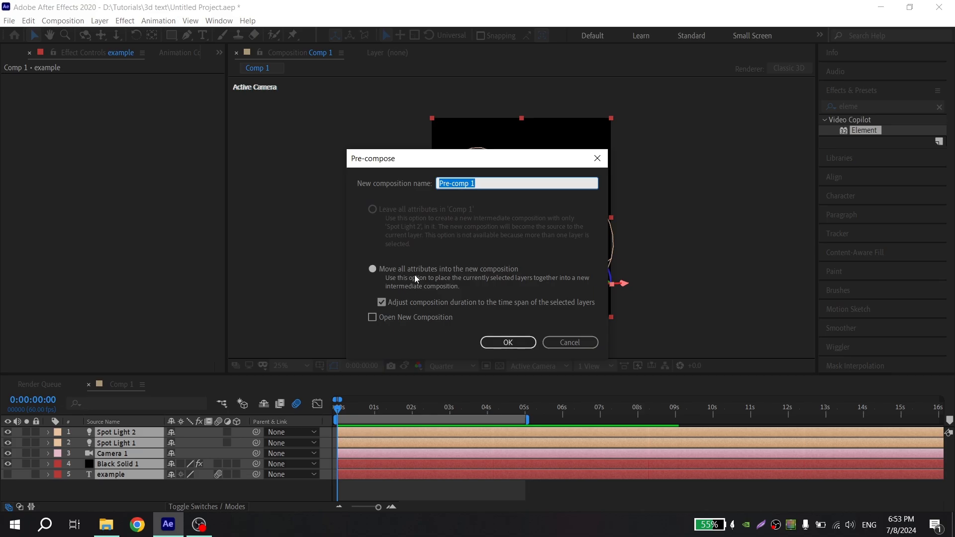
left_click(513, 343)
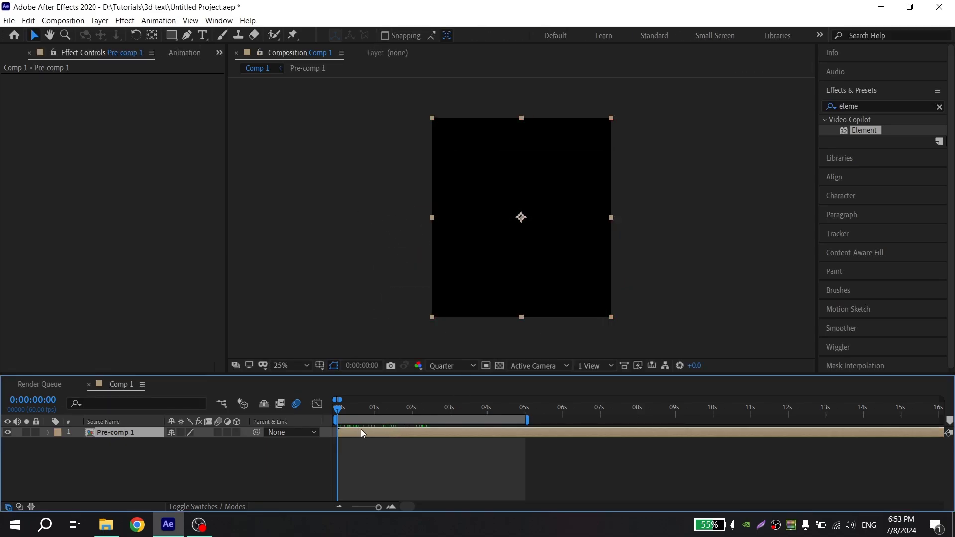
Enable motion blur on the Pre-comp 1 layer and duplicate it.
left_click_drag(363, 408, 391, 411)
left_click(219, 431)
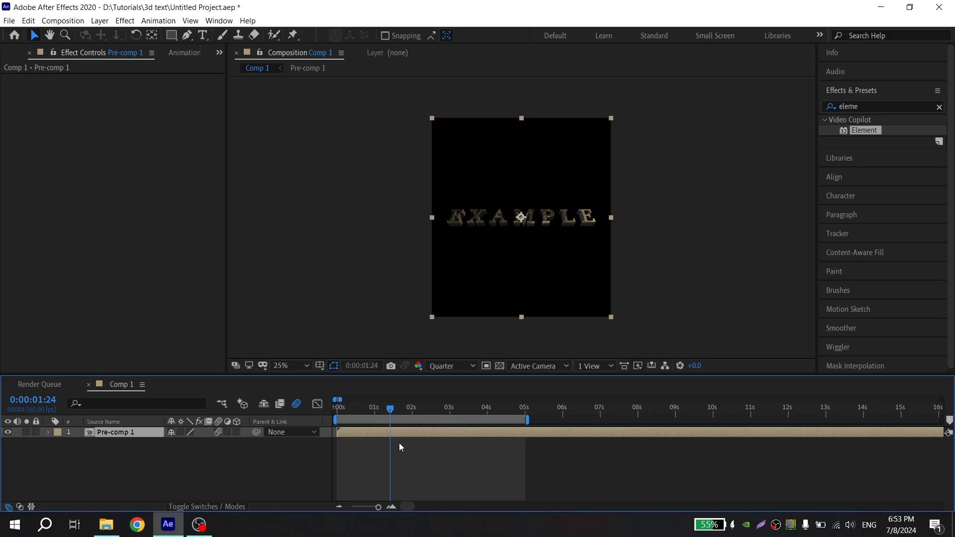
key("ctrl+d")
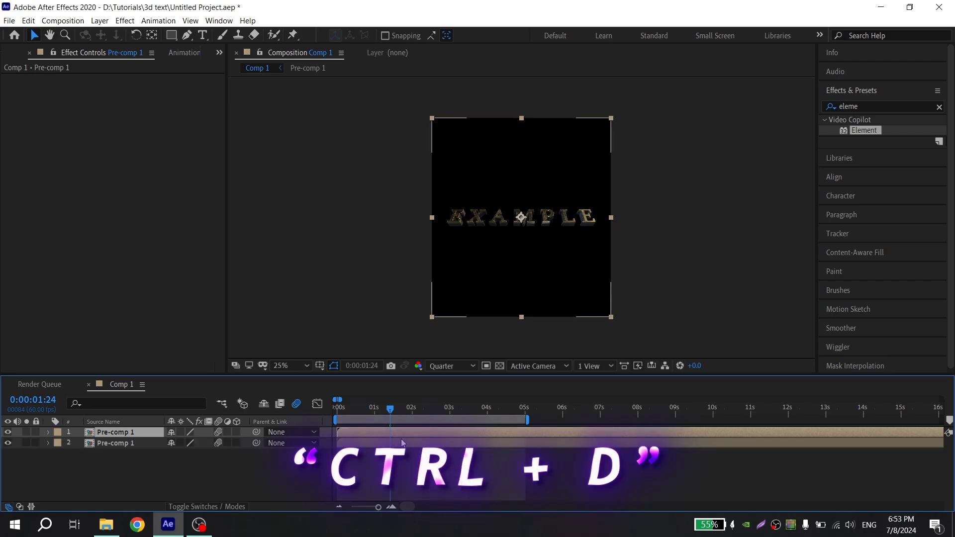
Apply the Deep Glow effect to the upper Pre-comp 1 layer and preview the glow.
left_click_drag(864, 106, 751, 108)
type("dee")
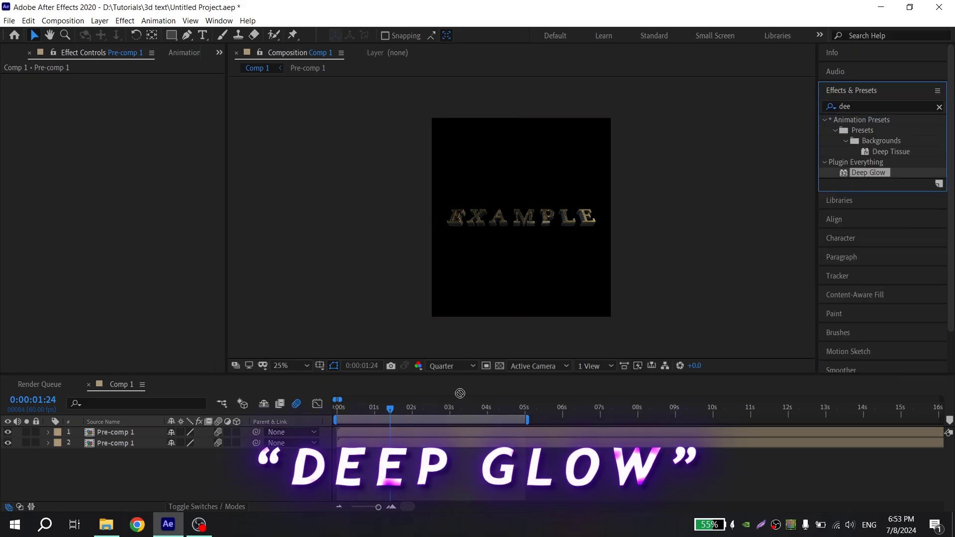
left_click_drag(870, 172, 393, 433)
key("space")
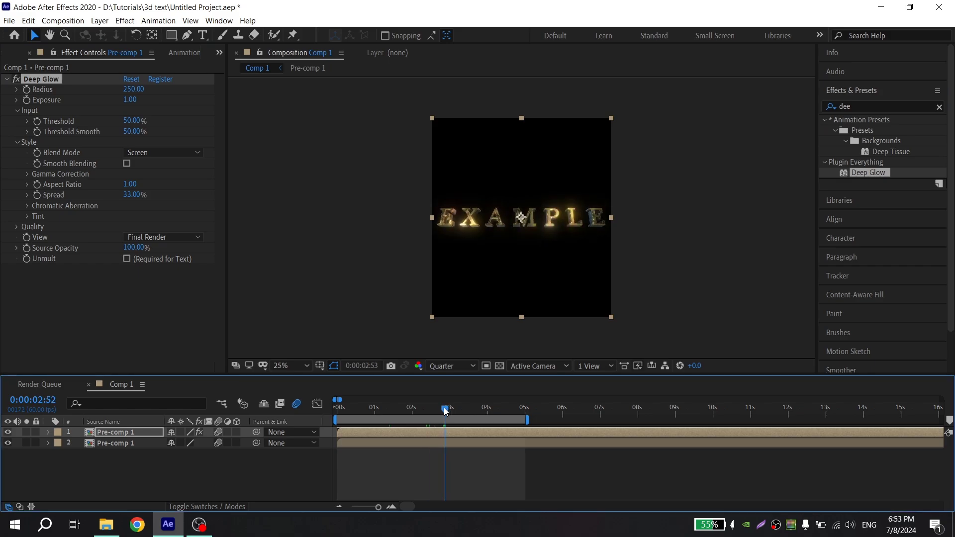
Set Deep Glow's Radius to 300, Exposure to 1.5 and Threshold Smooth to 100%, and enable Smooth Blending.
left_click(135, 90)
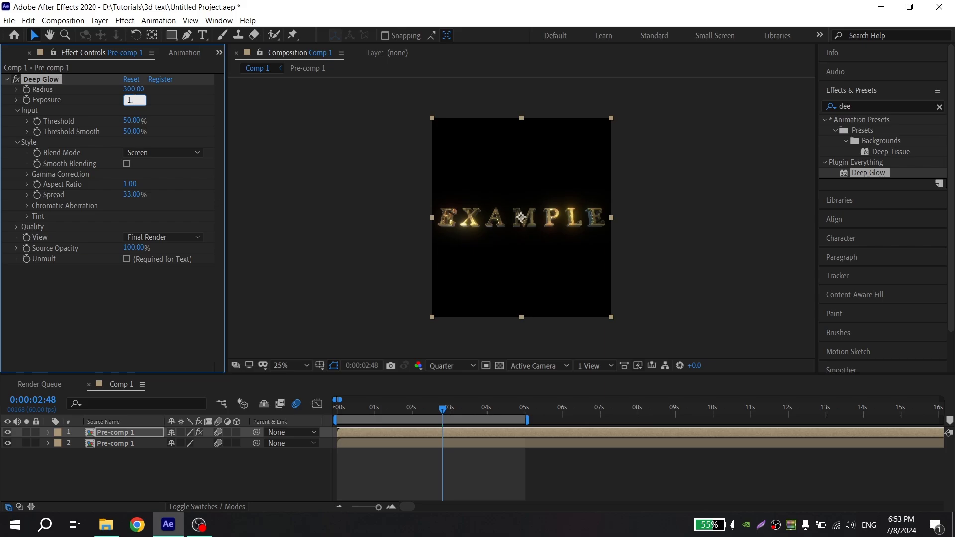
type("1.5")
key("Return")
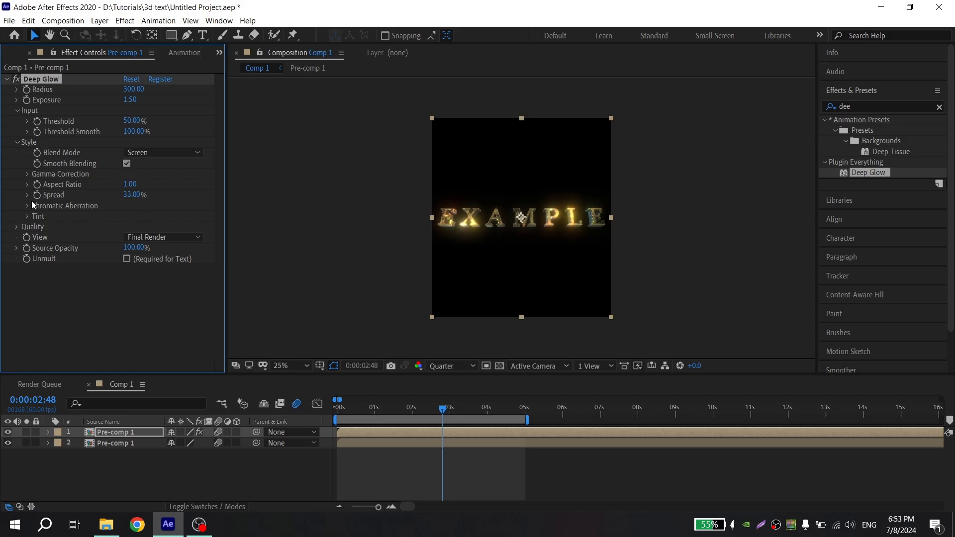
Set Deep Glow's Spread to 25% and preview the glowing text around 4 seconds.
left_click(26, 215)
left_click(26, 217)
left_click(488, 409)
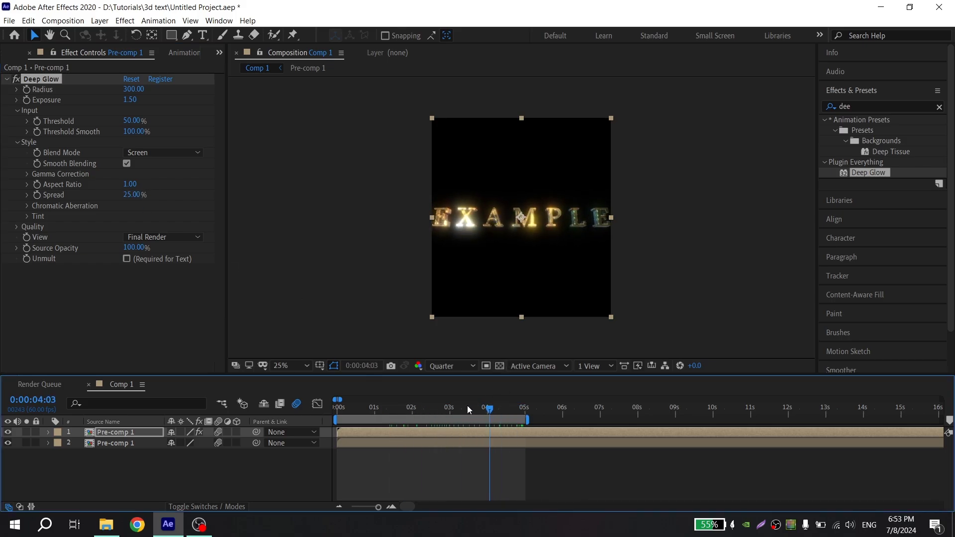
key("space")
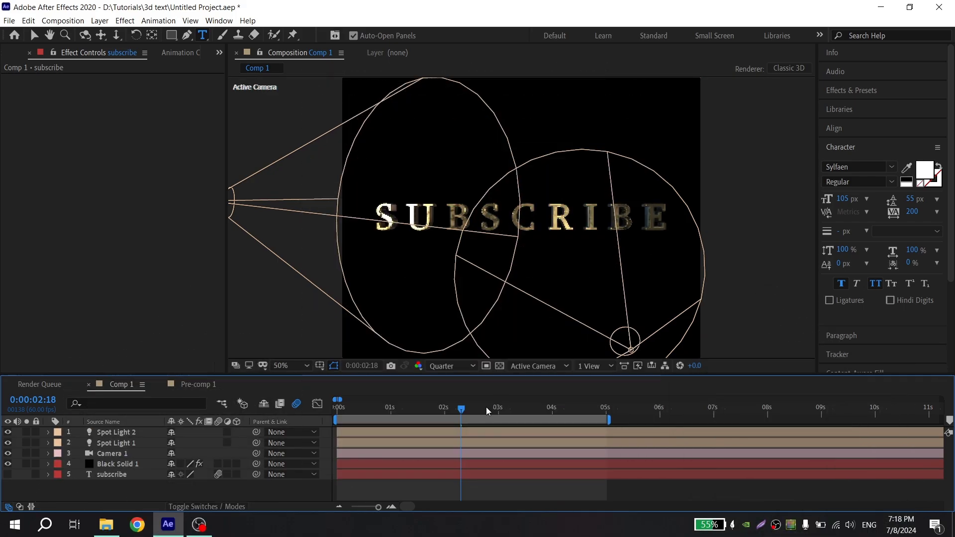
left_click_drag(486, 407, 499, 409)
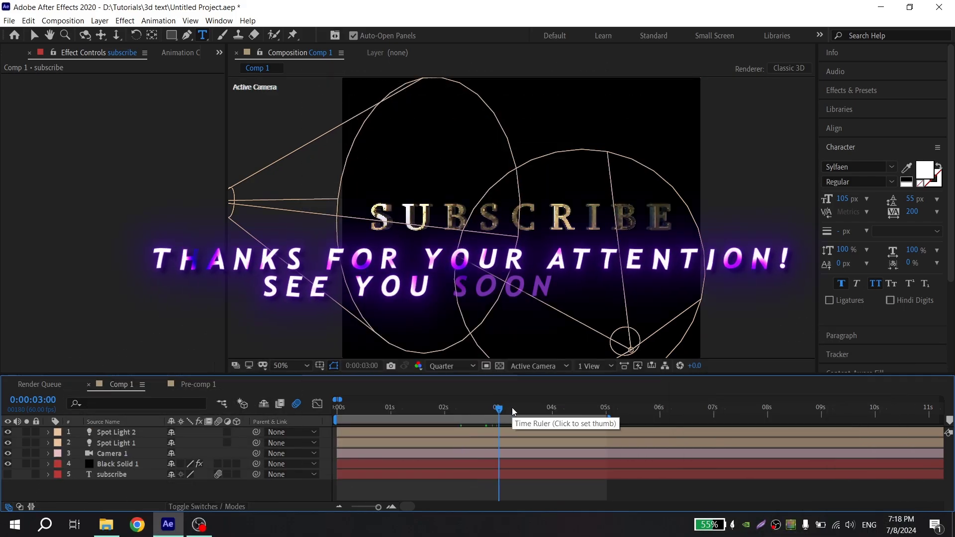